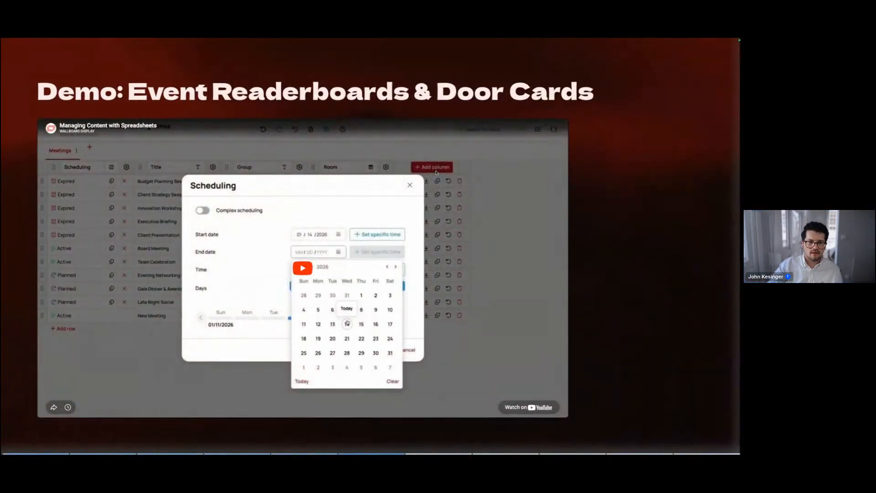
Step: Play the embedded "Managing Content with Spreadsheets" demo video in full screen
click(302, 268)
click(560, 389)
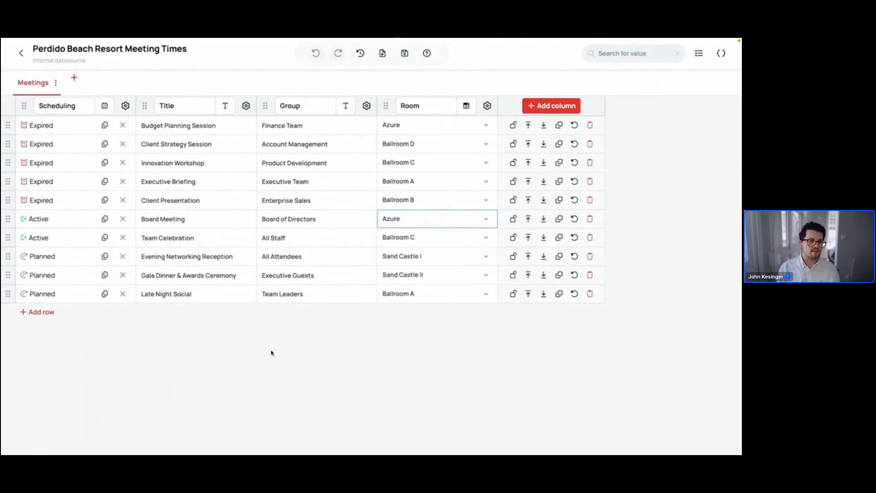
Step: Fill in the new row of the Meetings sheet with title "New Meeting", group "Wallboard" and room "Emerald"
click(182, 313)
text(New Meeting)
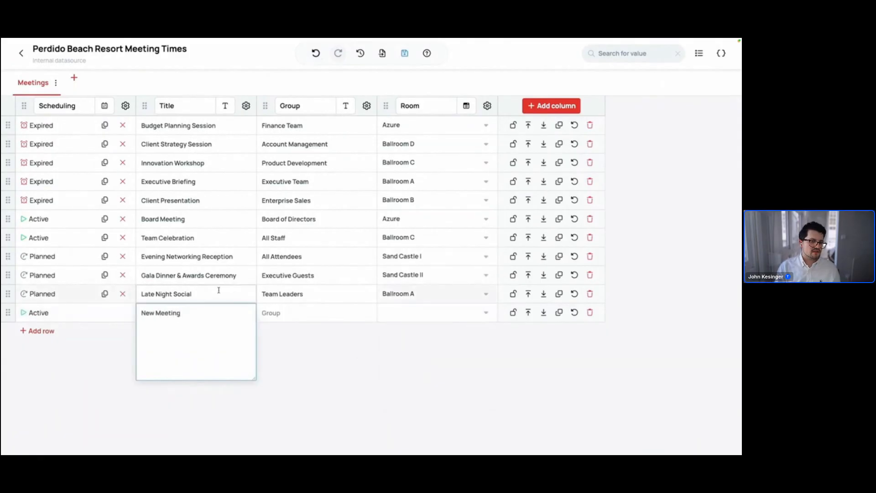
click(286, 310)
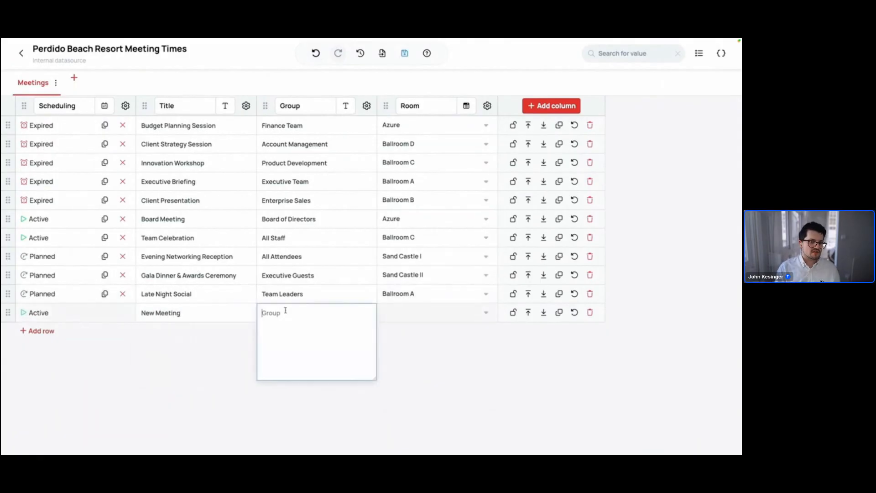
text(Wallboard)
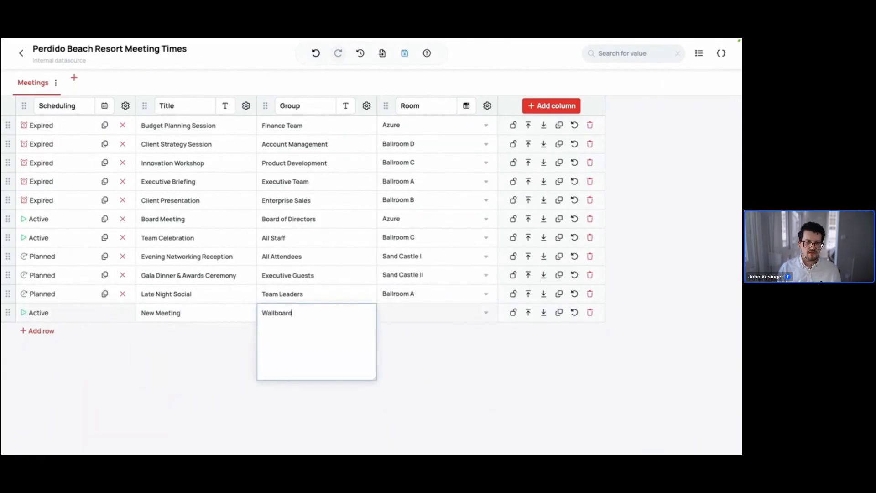
click(408, 317)
scroll(426, 251, down, 2)
click(395, 289)
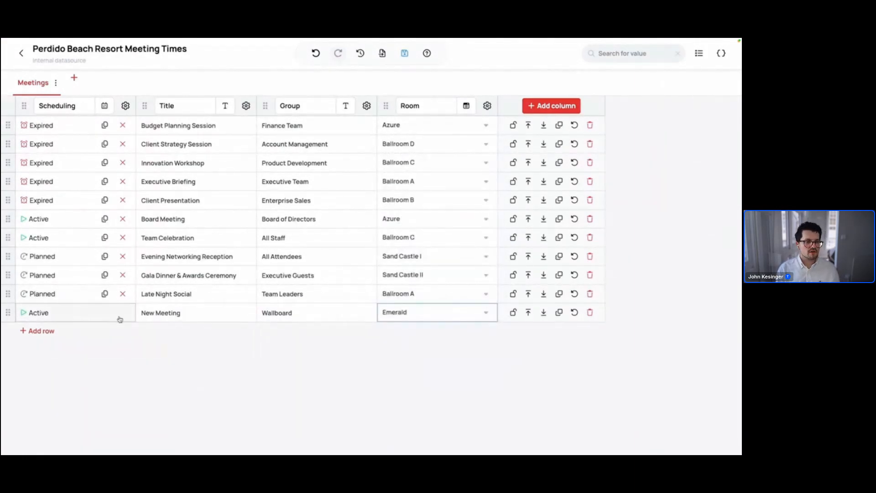
Step: Schedule the New Meeting row to end on 01/14/2026, running from 10:00 PM to 11:00 PM, and save the schedule
click(55, 310)
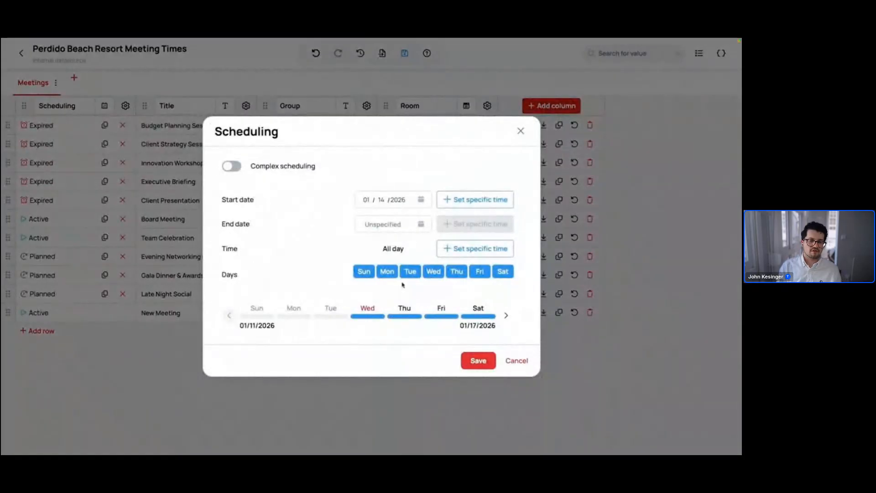
click(420, 224)
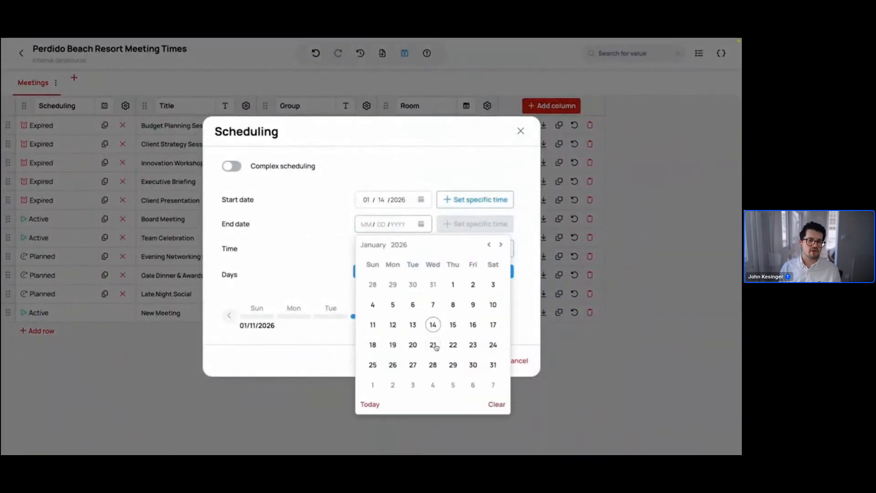
click(434, 323)
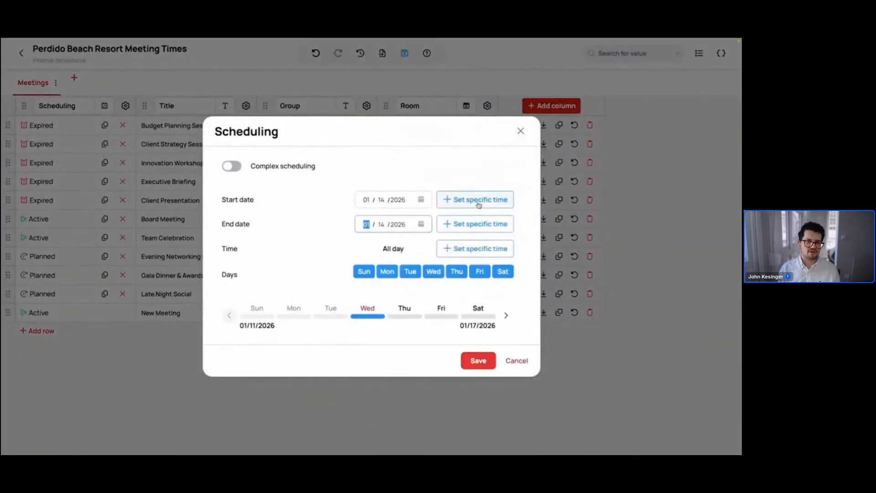
click(496, 203)
click(501, 201)
scroll(453, 315, down, 5)
click(456, 299)
click(484, 280)
click(509, 300)
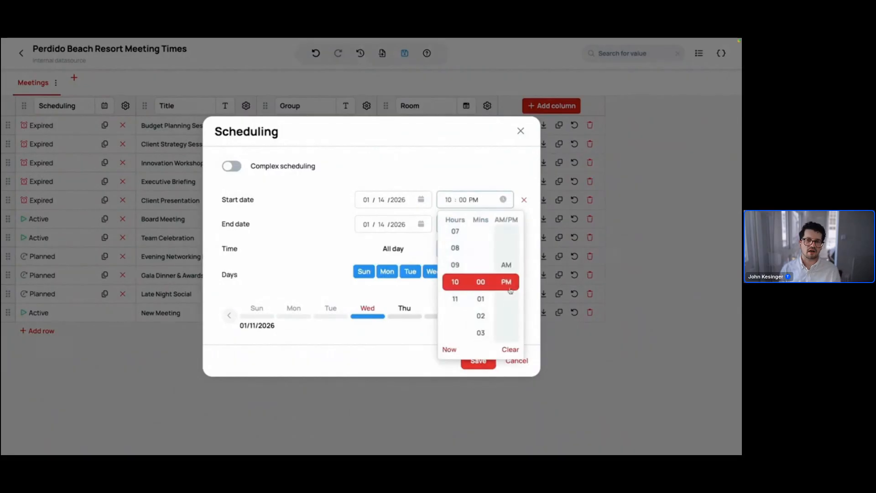
click(438, 228)
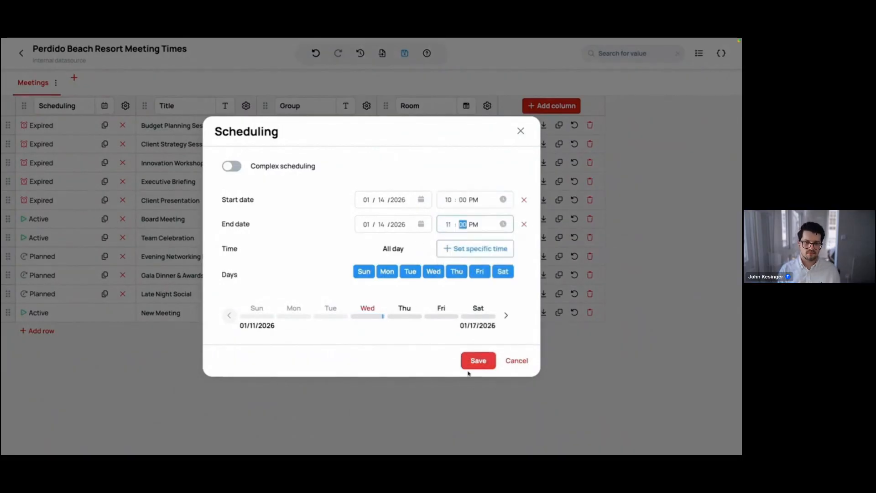
click(475, 363)
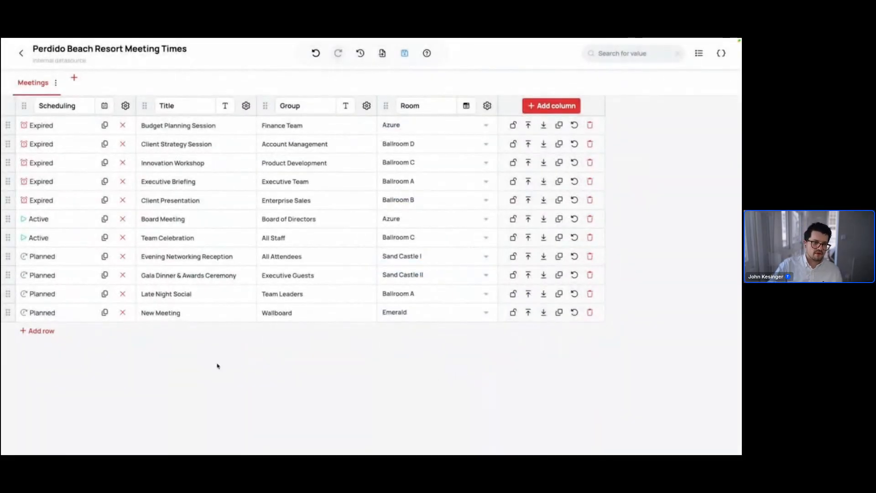
Step: Copy the shared editor URL of the Meeting Schedules datasource, using the key entry named API KEY
mouse_move(54, 316)
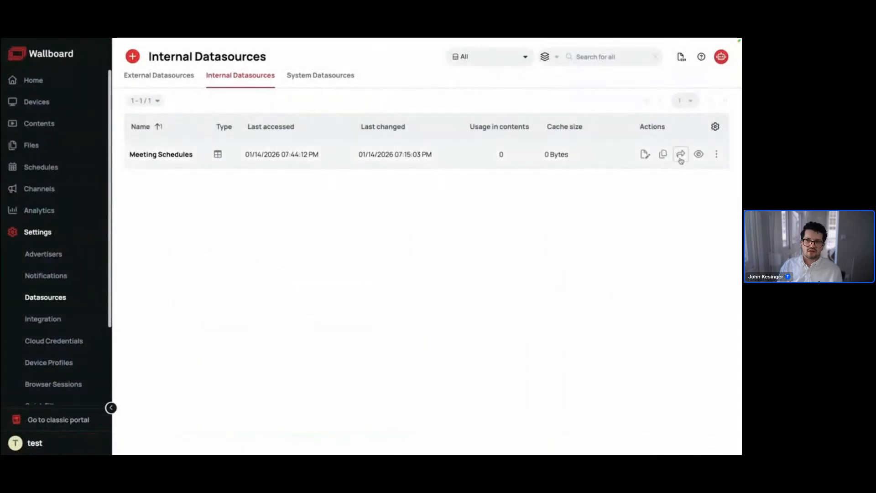
click(680, 156)
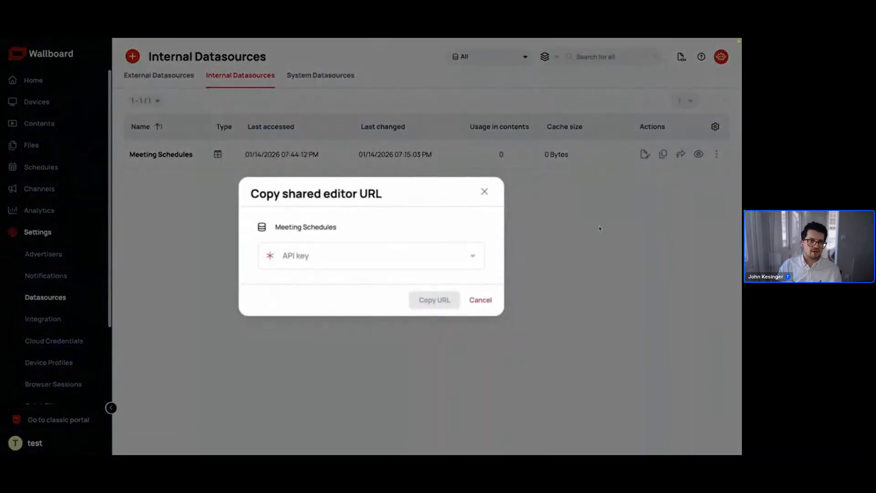
click(464, 257)
click(456, 302)
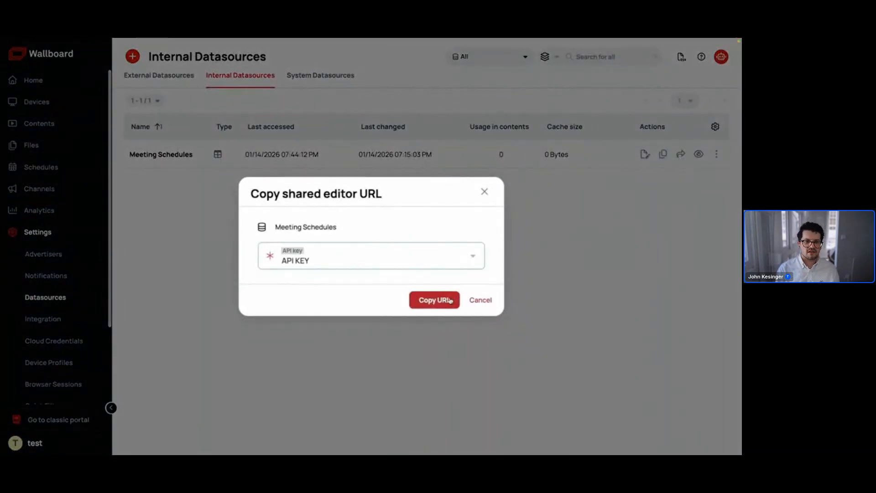
click(452, 300)
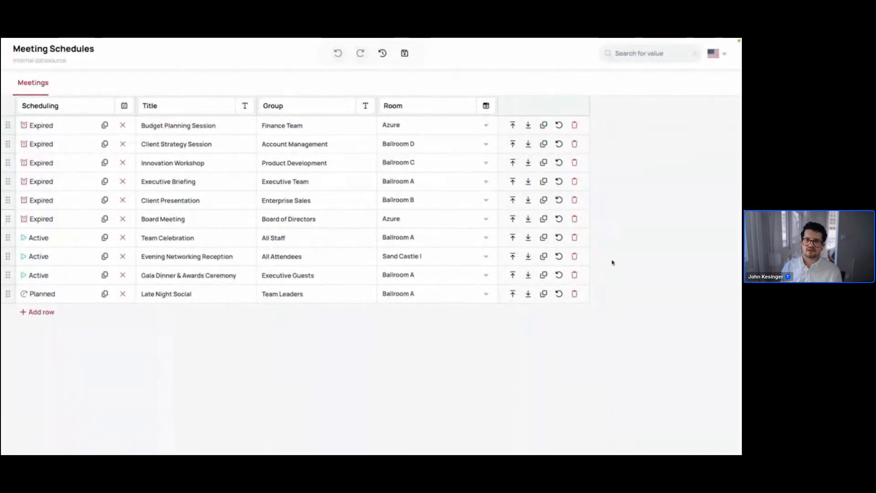
Step: In the shared editor, change the Client Strategy Session's room to Ballroom B and add a row, opening its title for editing
click(442, 147)
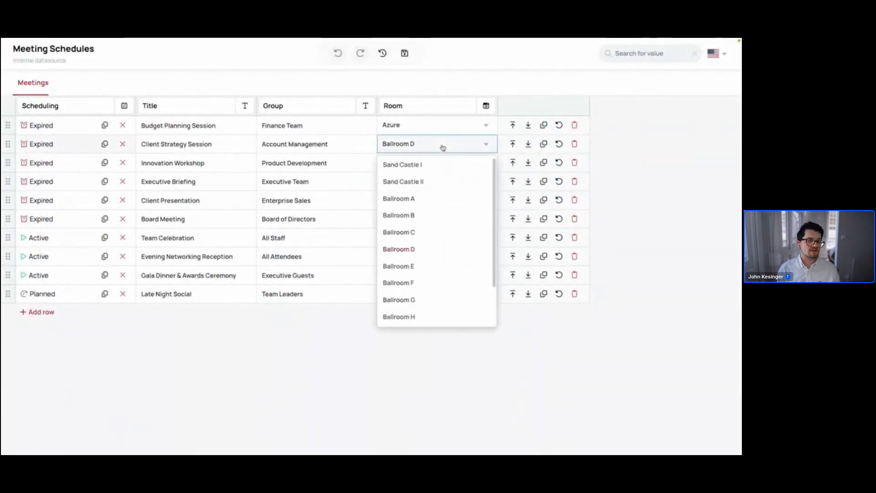
click(429, 221)
click(32, 311)
click(174, 312)
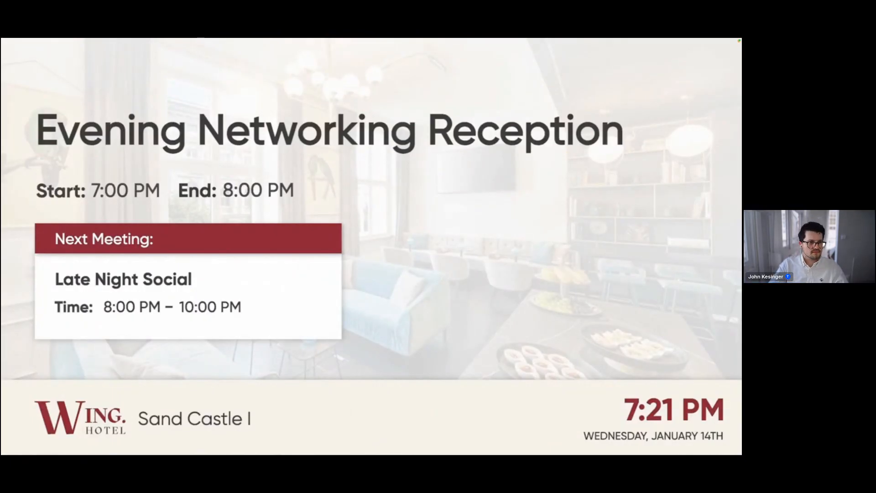
Step: Leave the full-screen video and advance the presentation to the Historical Interactive Timeline demo slide
mouse_move(679, 411)
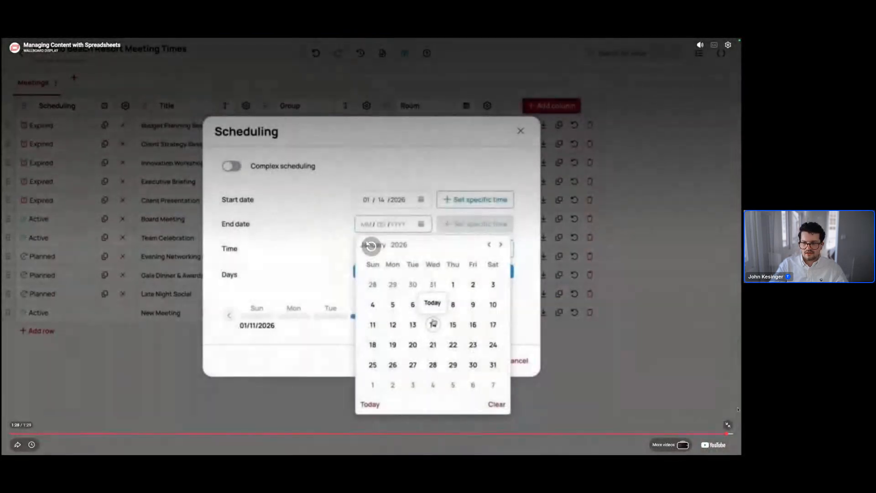
click(728, 424)
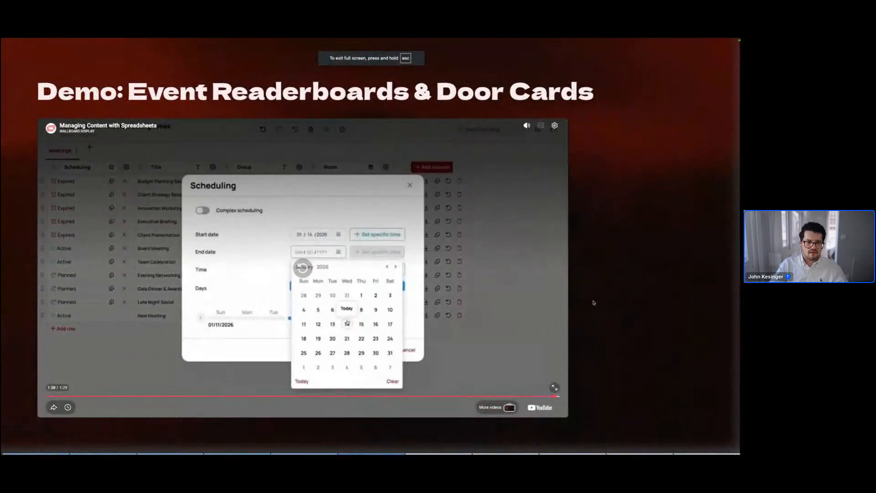
click(595, 304)
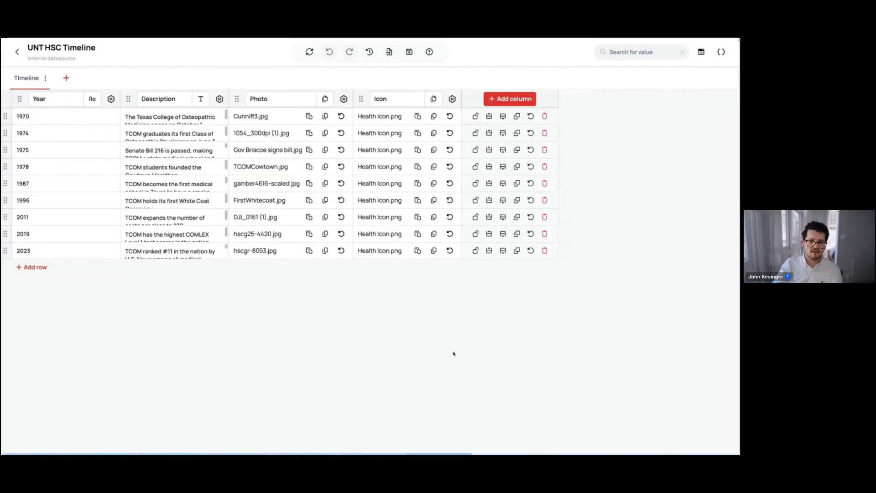
key(Right)
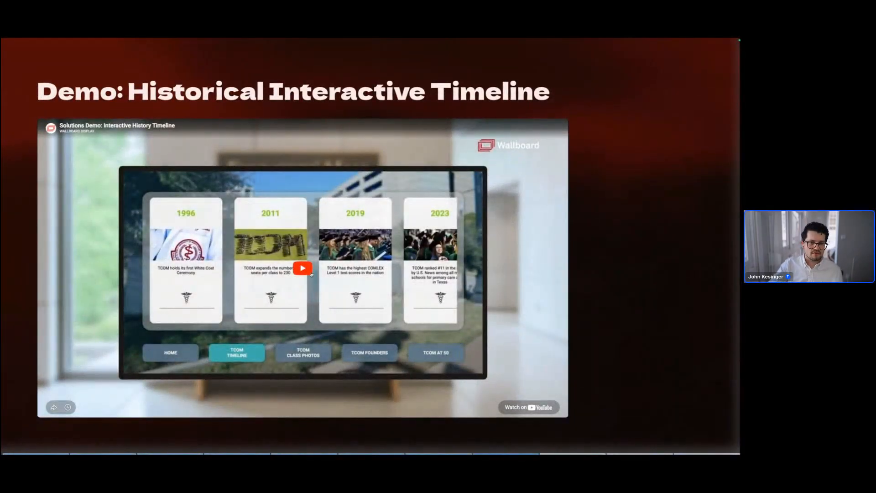
Step: Play the Interactive History Timeline demo video in full screen, pausing and resuming it at the timeline cards
click(303, 269)
click(555, 387)
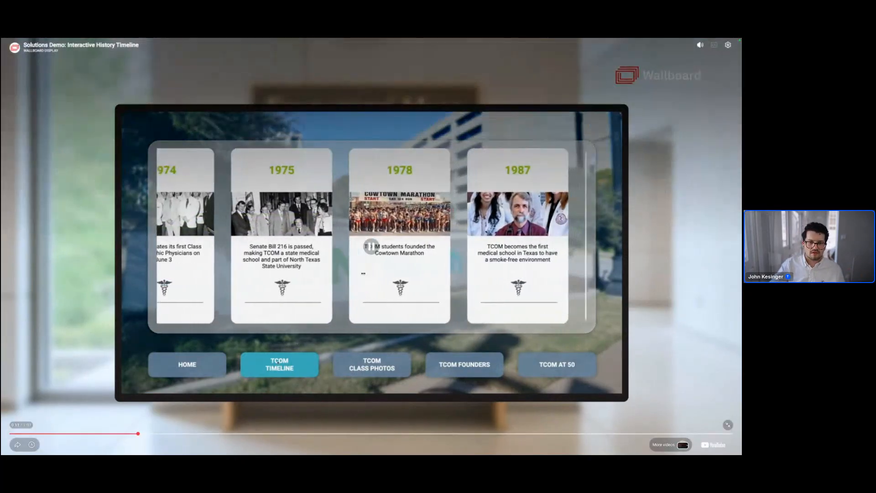
click(373, 249)
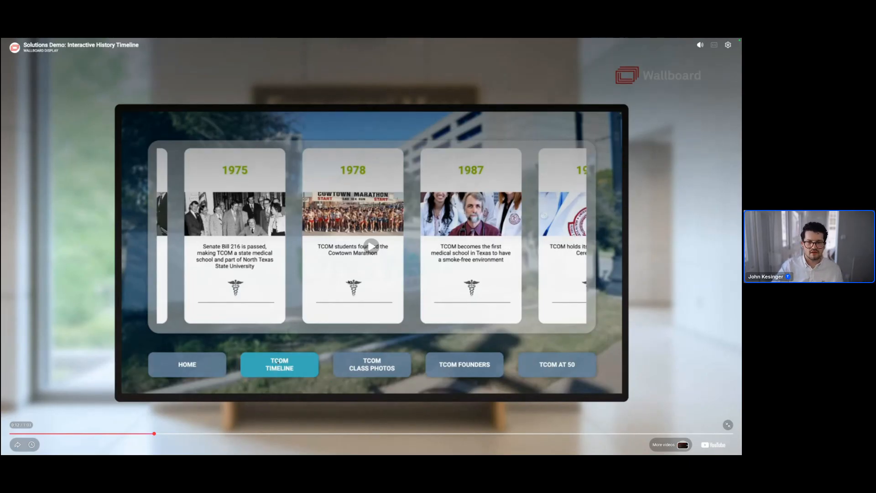
click(370, 246)
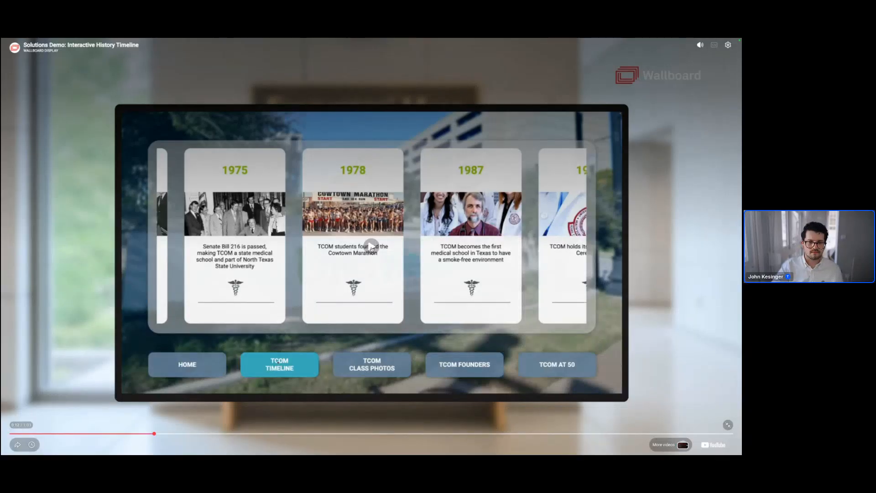
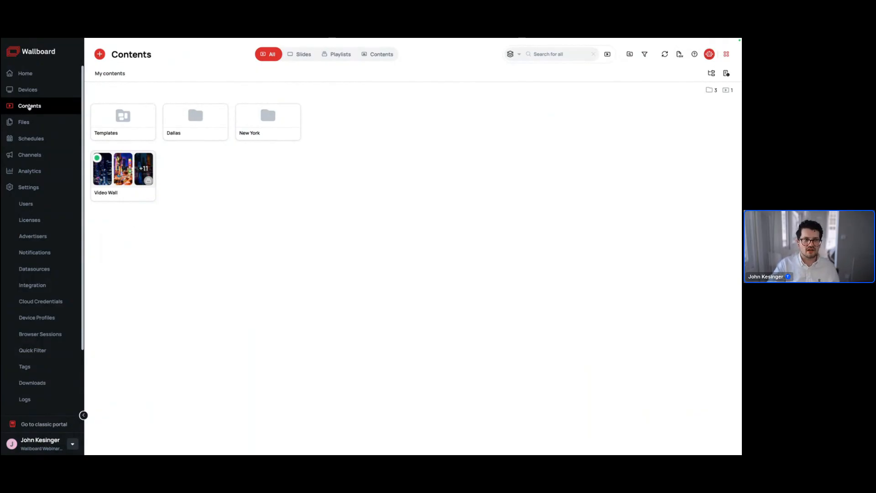
Step: Create a slide named Events Schedule in the root contents folder from the public Events Schedule template
click(25, 73)
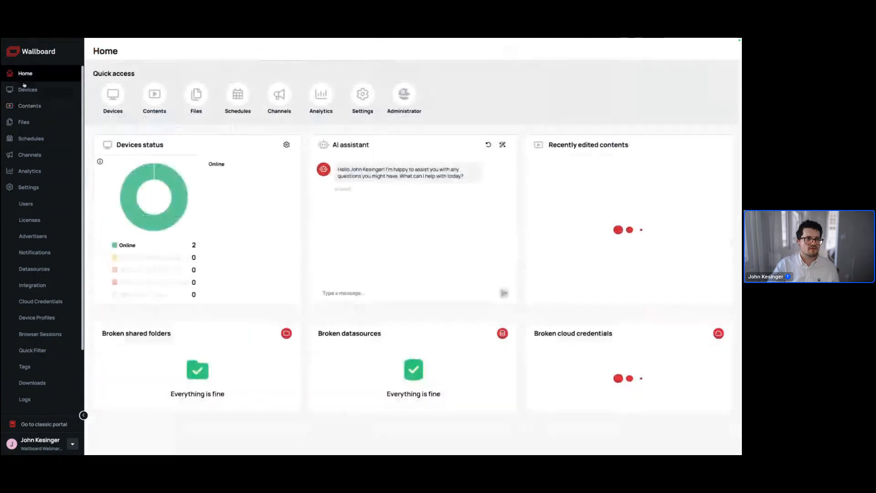
click(30, 107)
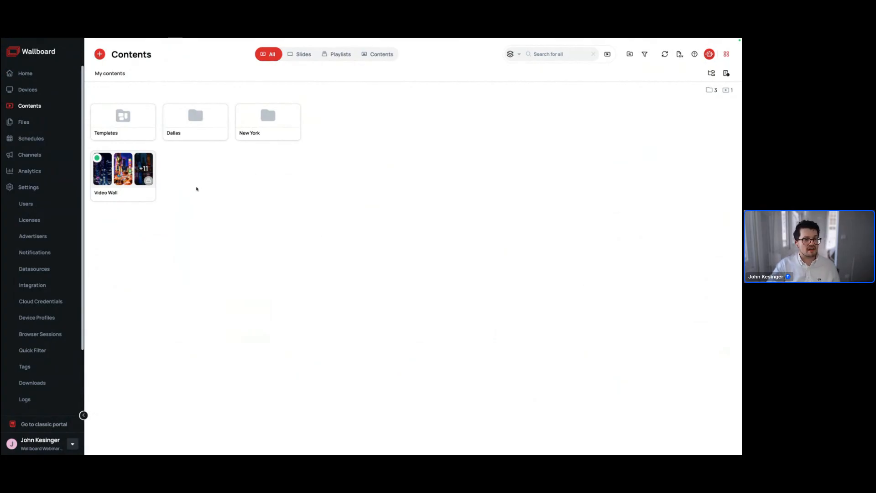
click(99, 55)
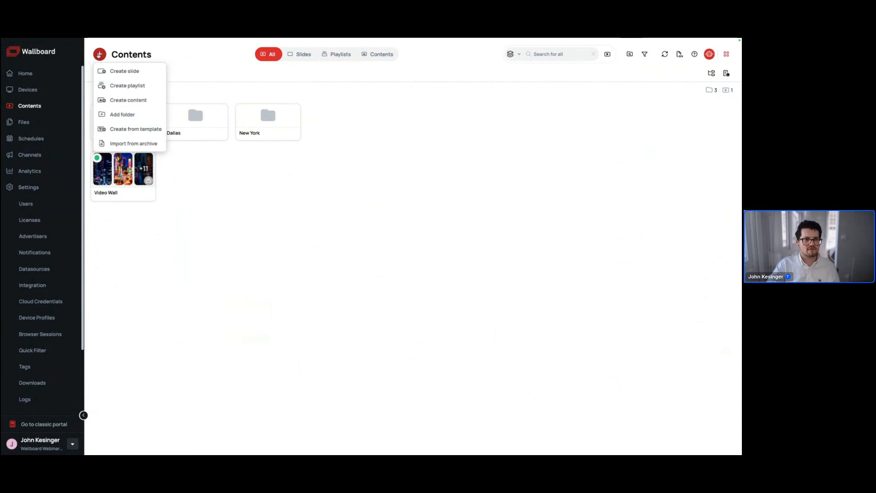
click(132, 130)
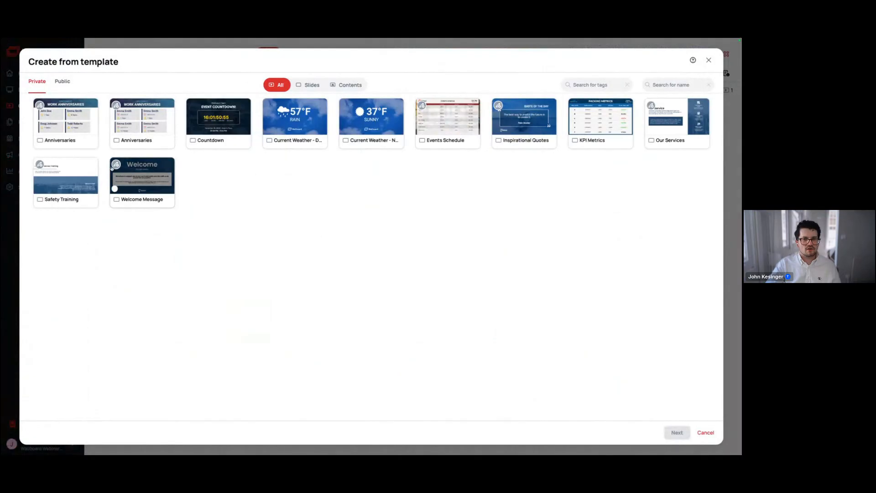
click(62, 81)
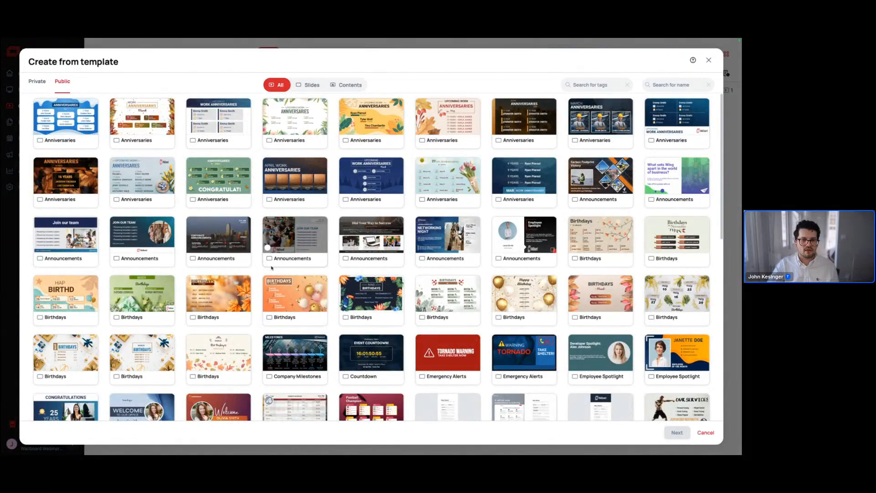
scroll(274, 242, down, 2)
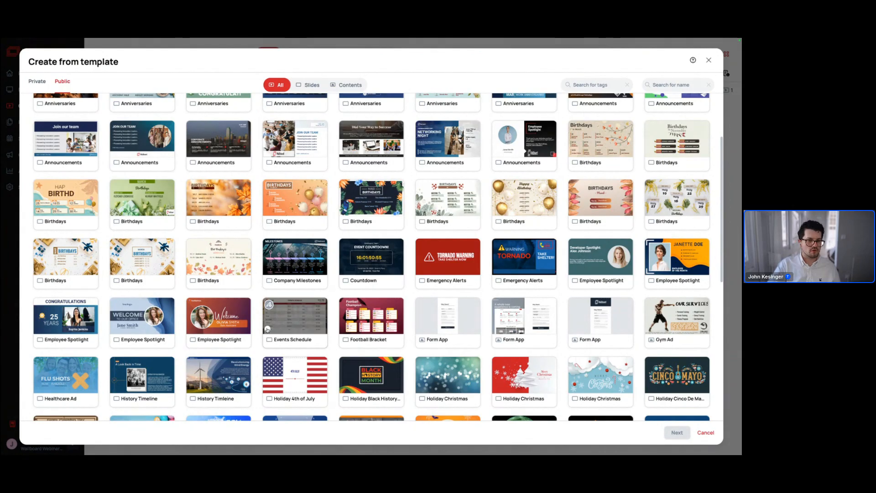
click(269, 329)
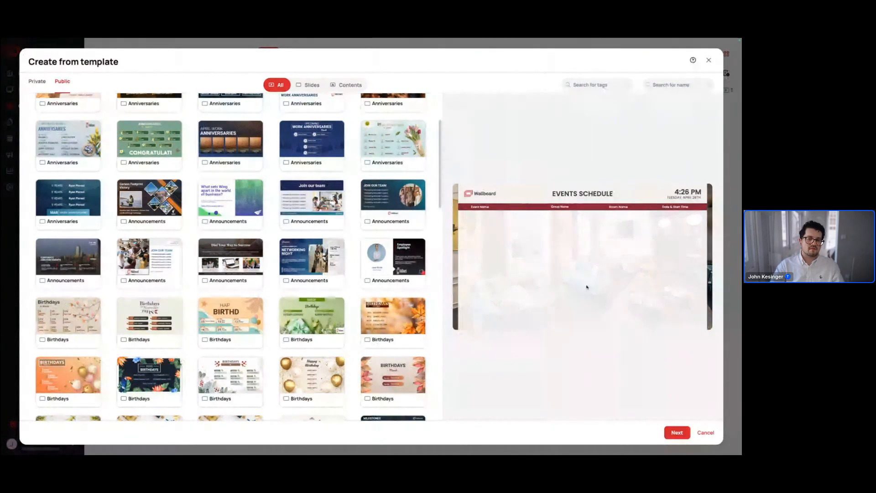
click(677, 432)
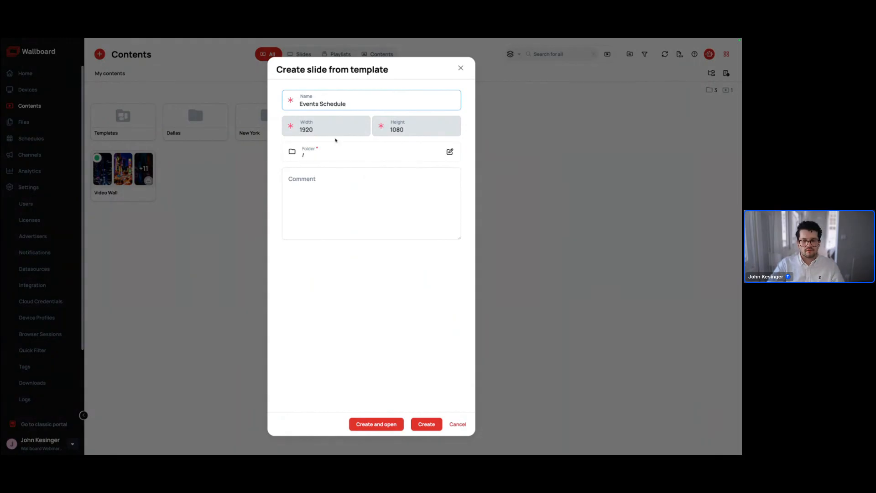
click(424, 425)
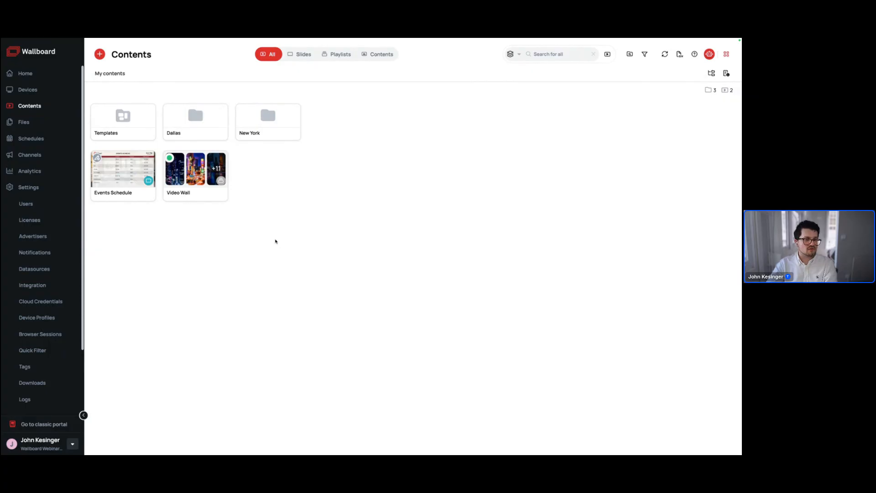
mouse_move(124, 181)
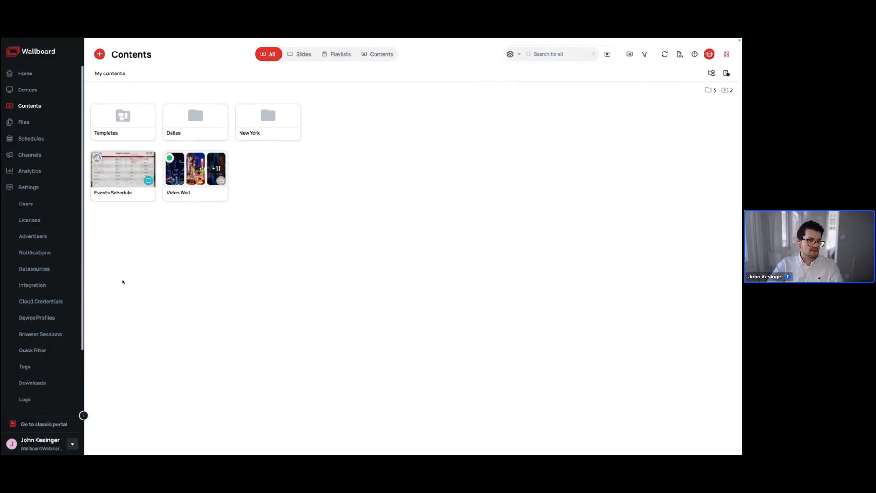
Step: Create an internal datasource named Meetings Schedule with the Table structure and local storage of external data enabled, and open it
click(26, 188)
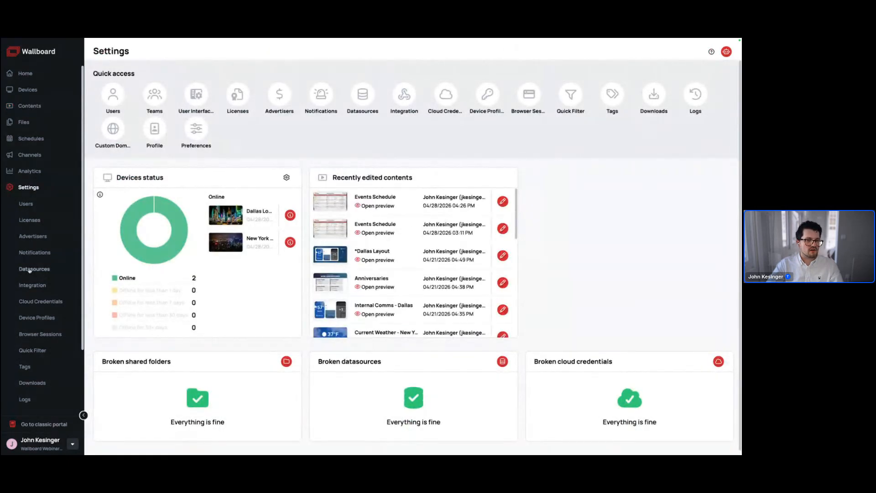
click(29, 270)
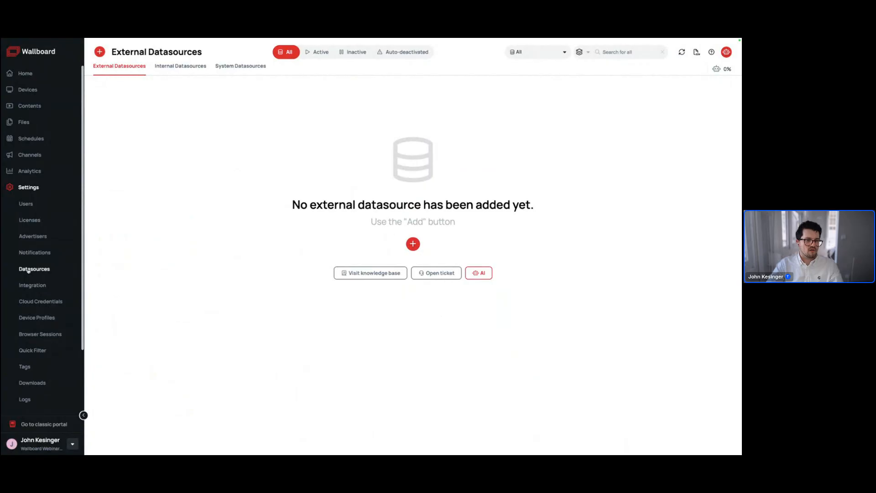
click(178, 69)
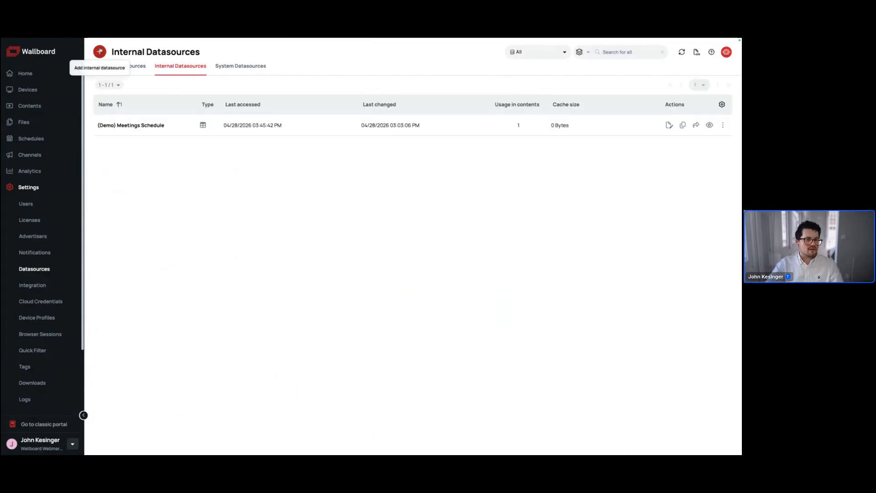
click(100, 52)
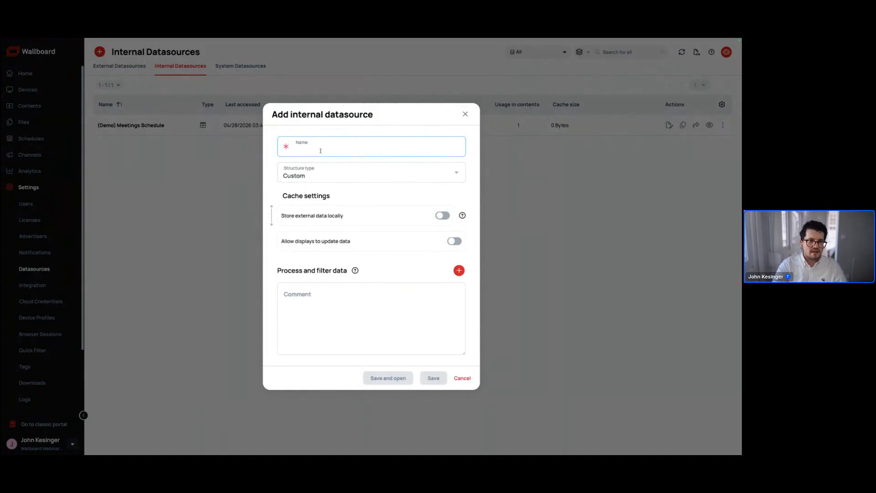
text(Meetings)
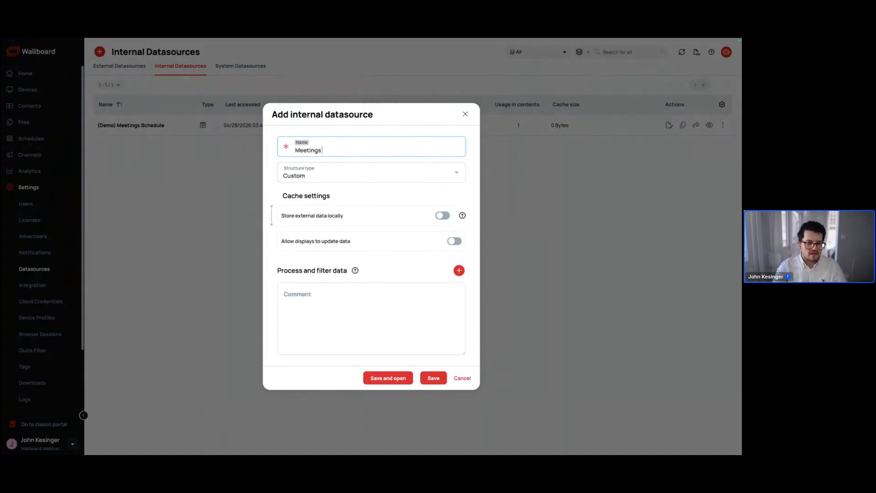
text( Schedule)
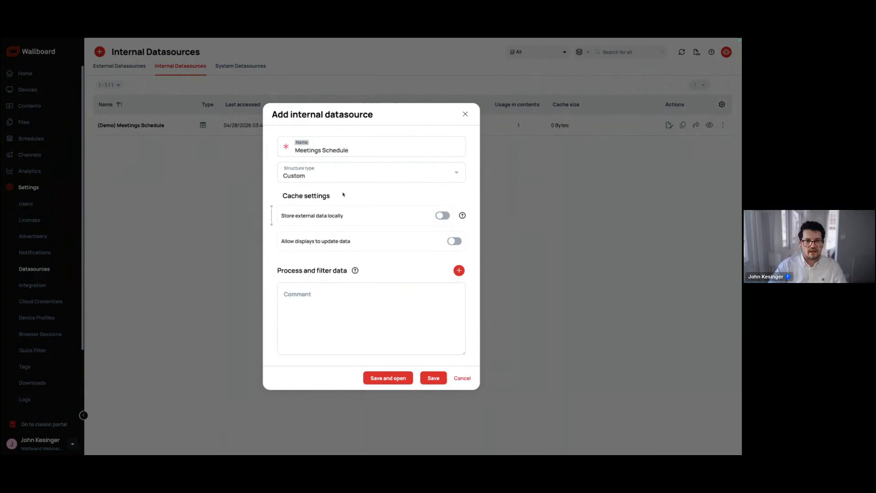
click(318, 176)
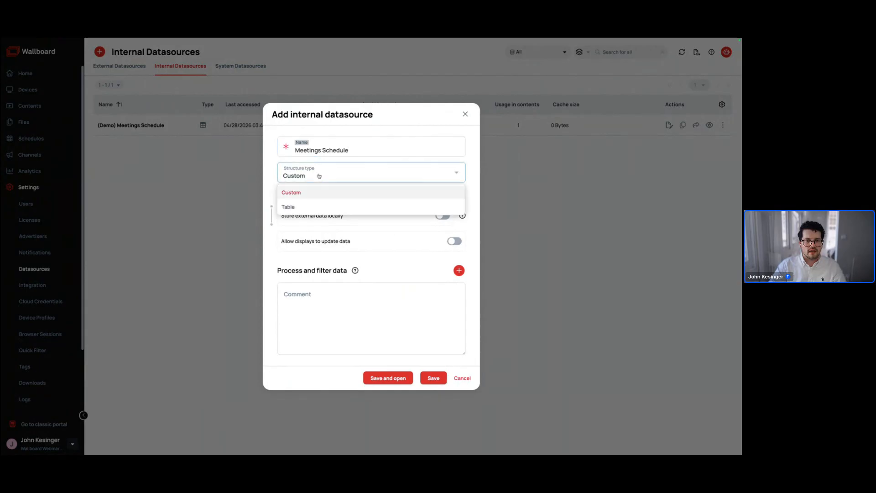
click(295, 207)
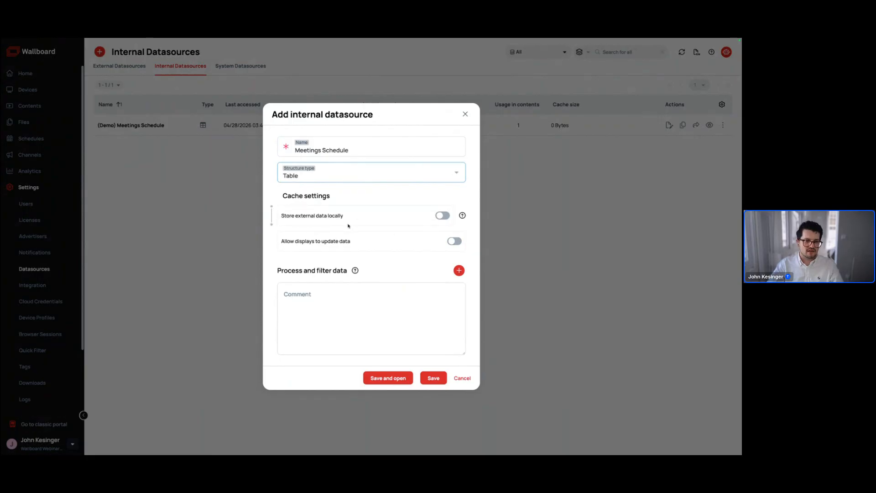
click(443, 216)
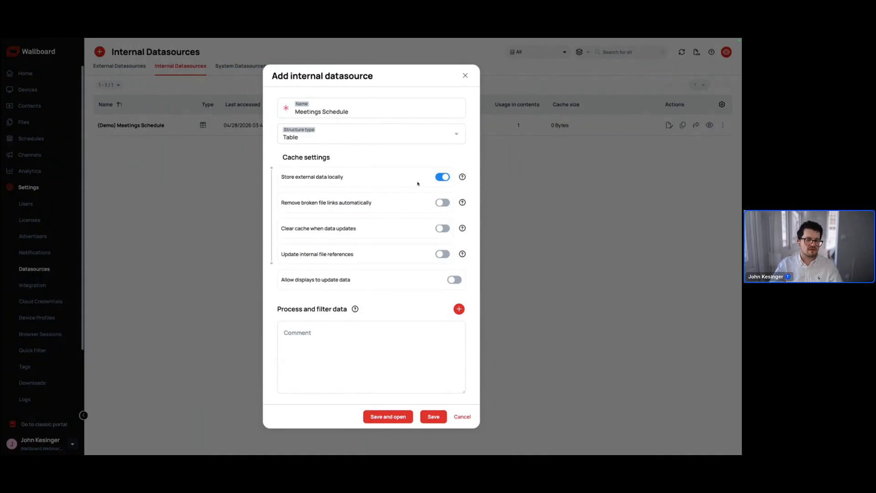
click(393, 417)
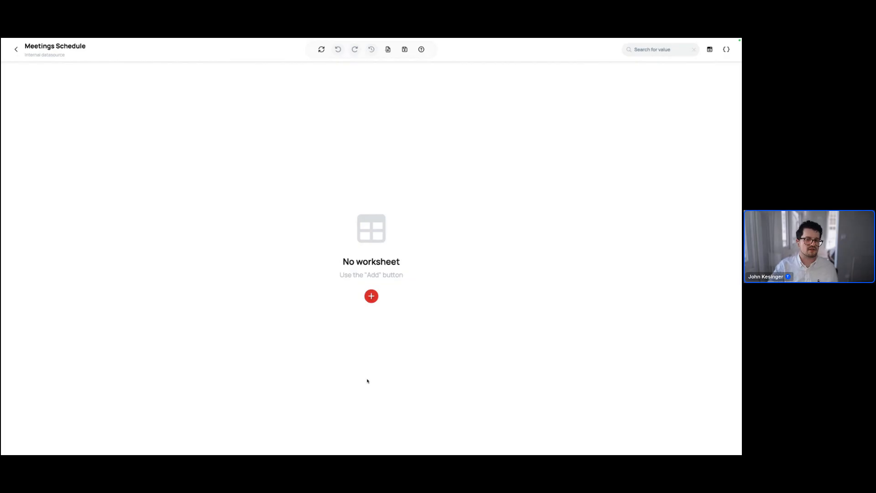
Step: Add a worksheet named Meetings to the datasource using the Default worksheet schema
click(371, 296)
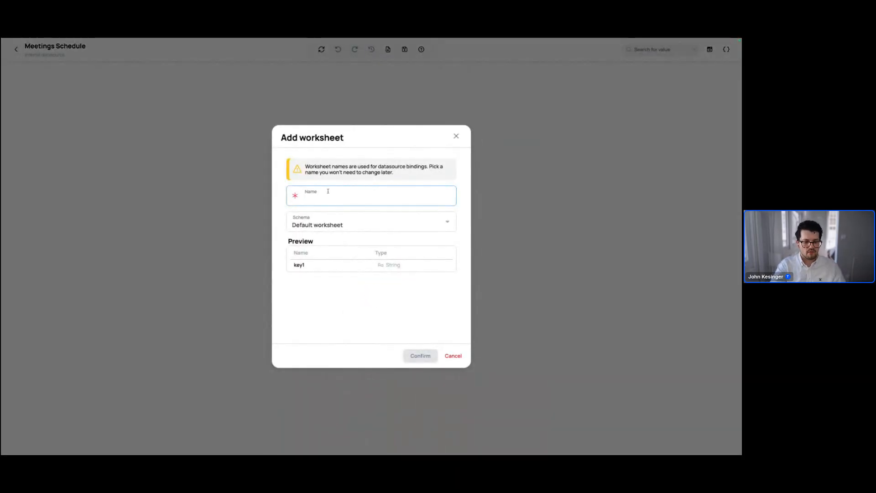
text(Meetings)
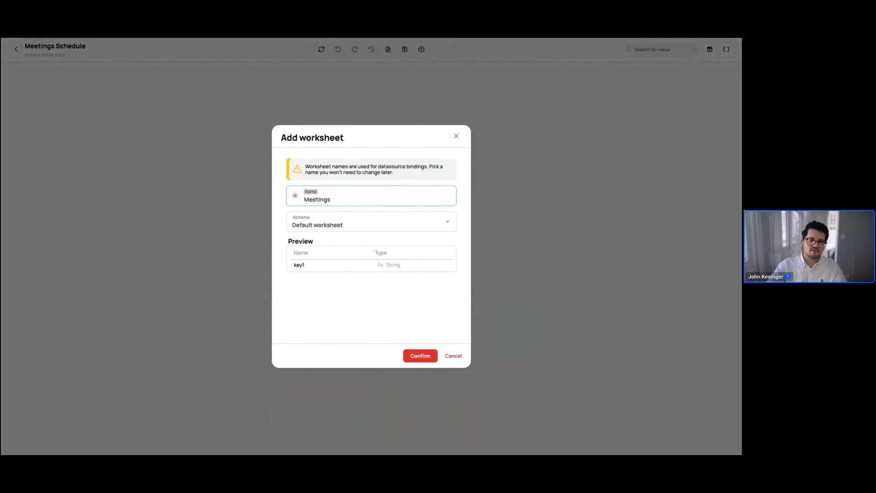
click(325, 222)
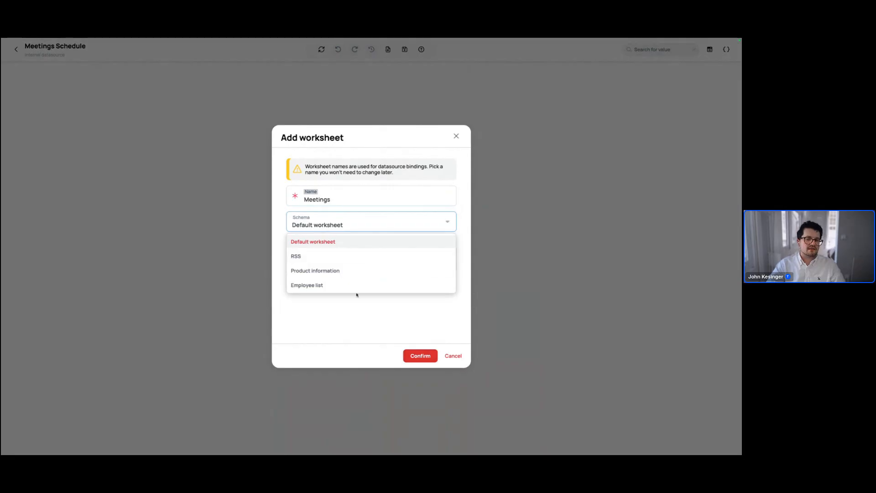
click(347, 241)
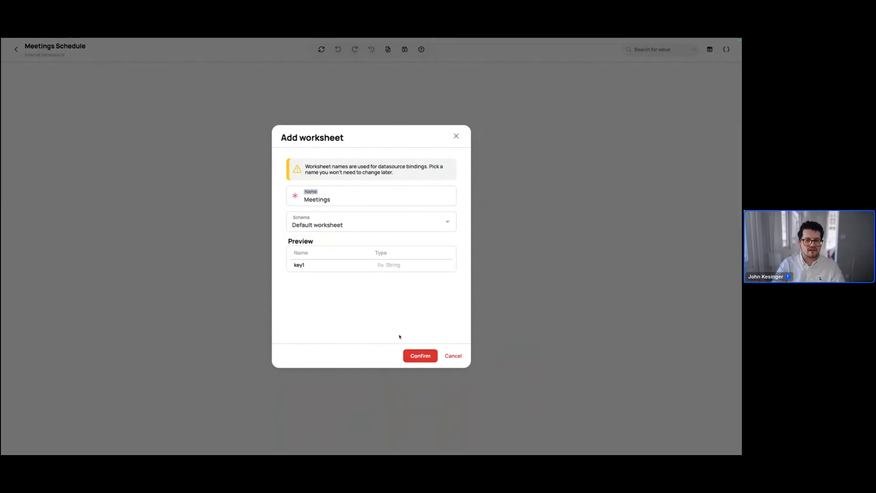
click(413, 355)
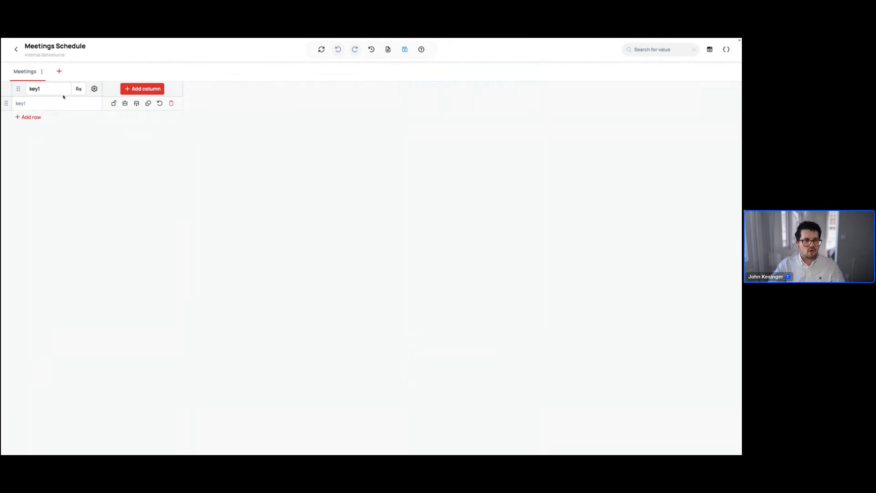
Step: Rename the worksheet's key1 column as Title, keeping its String type
click(95, 89)
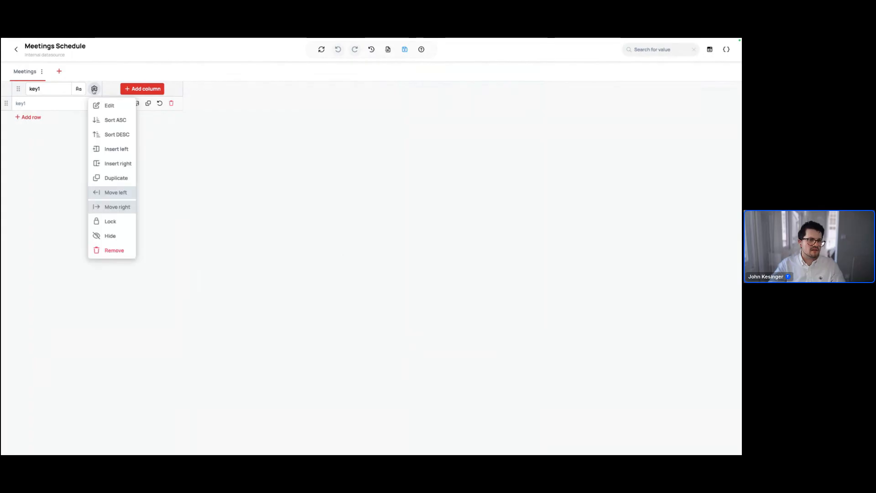
click(101, 106)
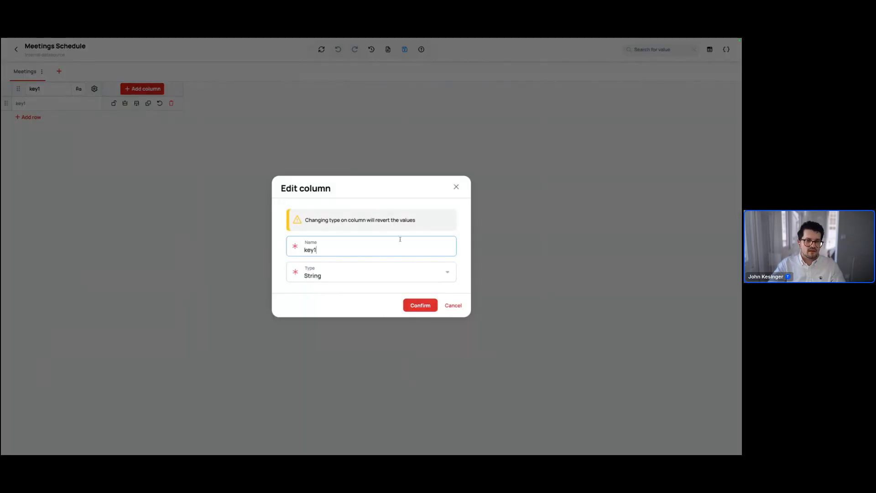
double_click(346, 249)
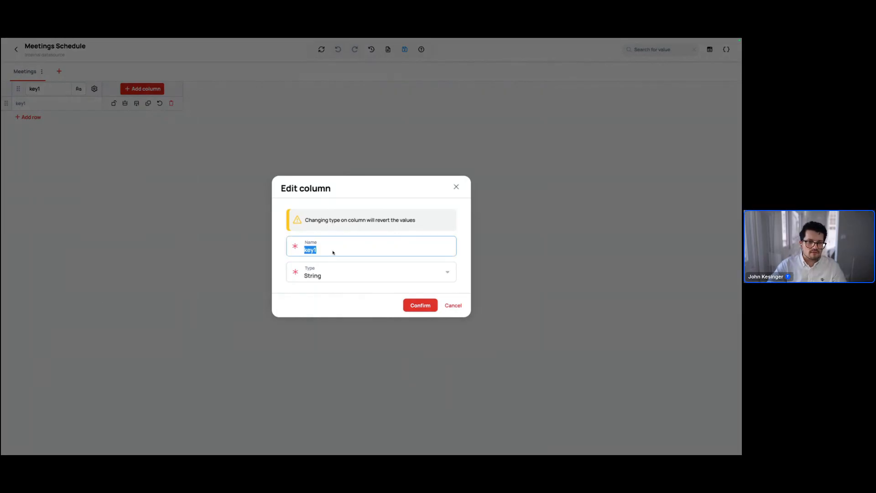
text(Title)
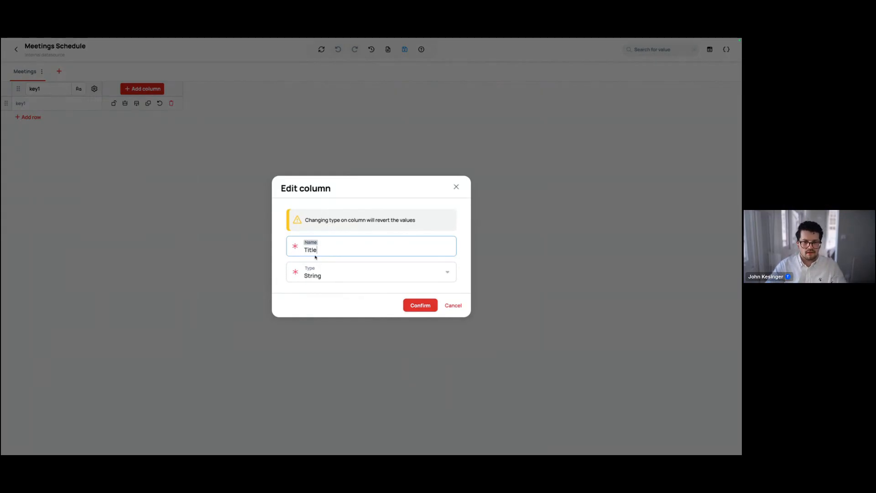
click(418, 301)
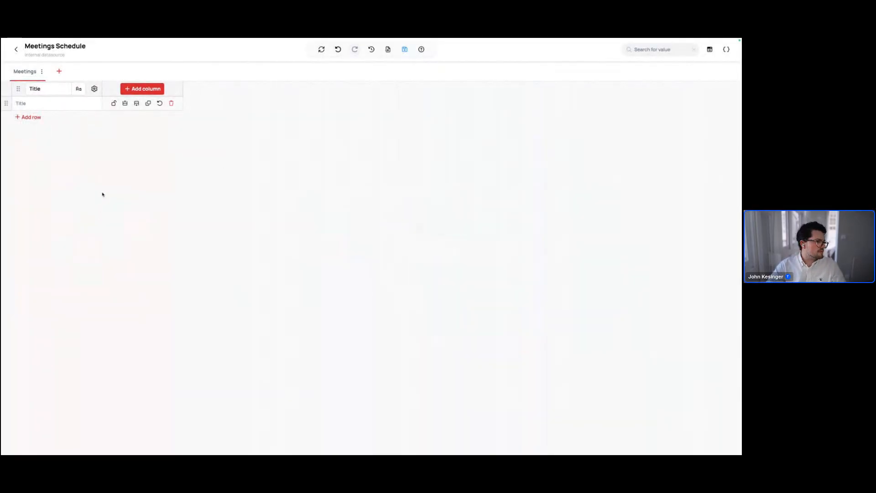
Step: Add a String column named Group to the Meetings worksheet
click(150, 90)
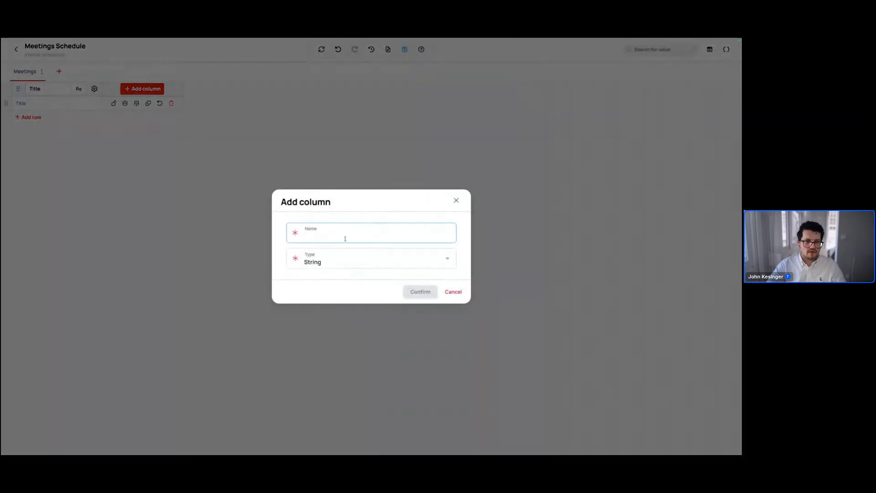
text(Group)
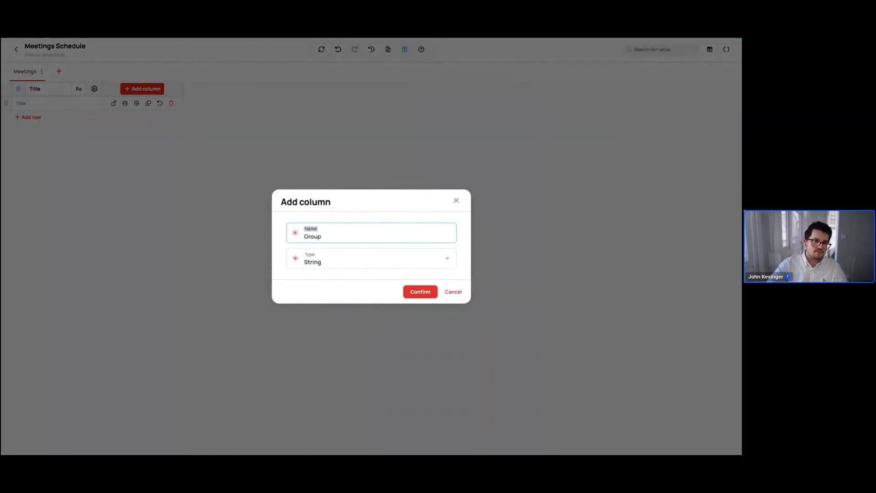
click(417, 288)
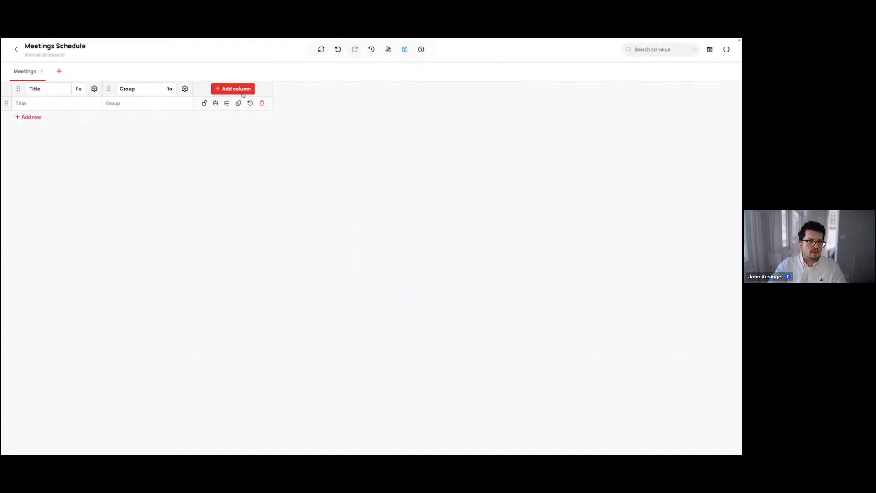
Step: Start a new column named Room with the Dropdown type and check the available dropdown lists
click(235, 89)
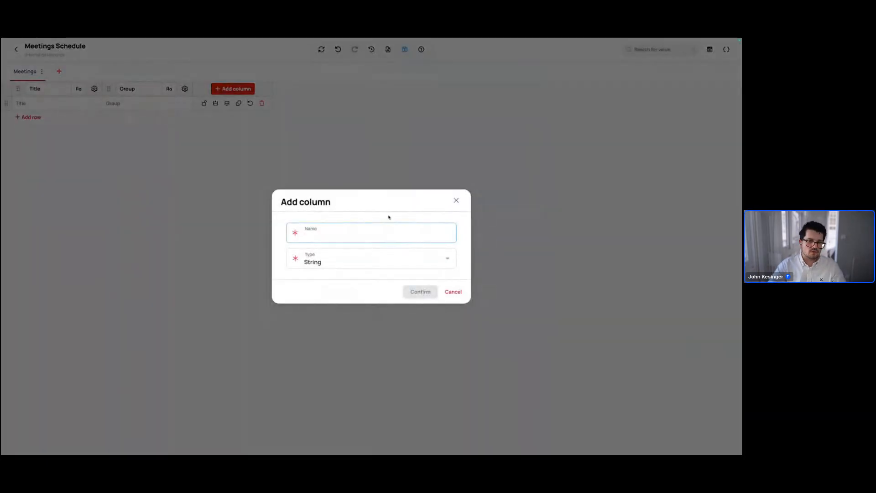
text(Room)
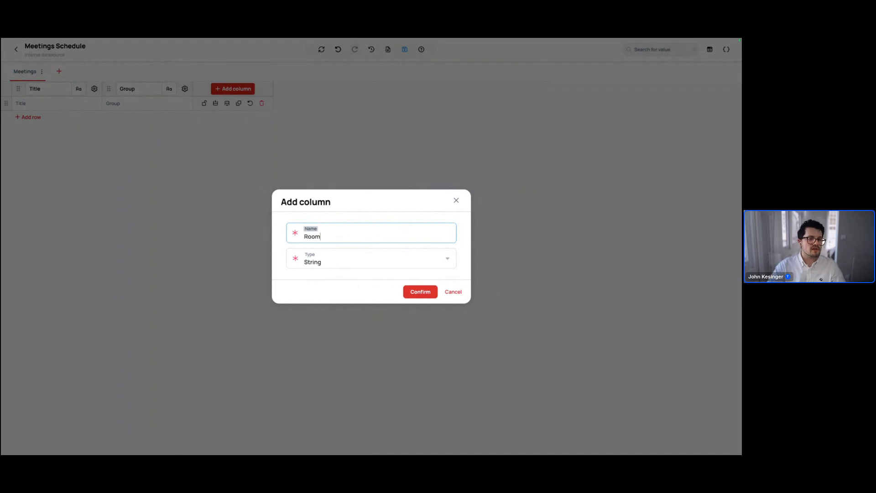
click(313, 262)
scroll(320, 372, down, 2)
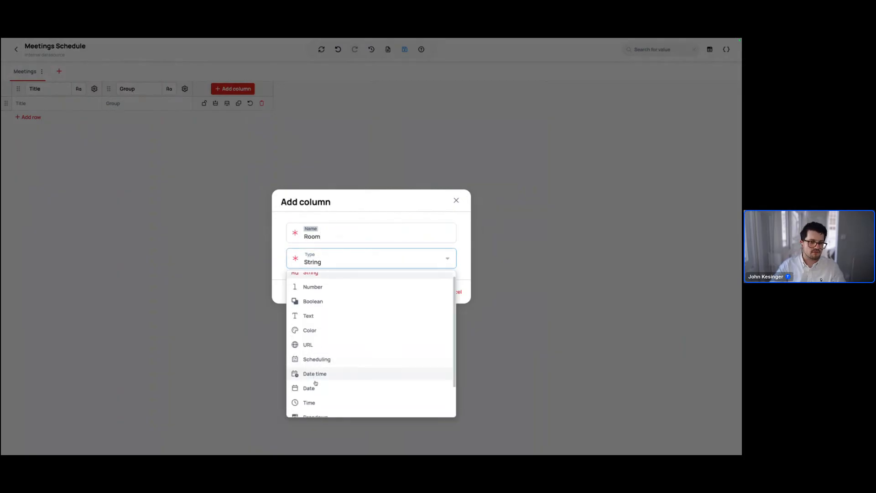
click(307, 384)
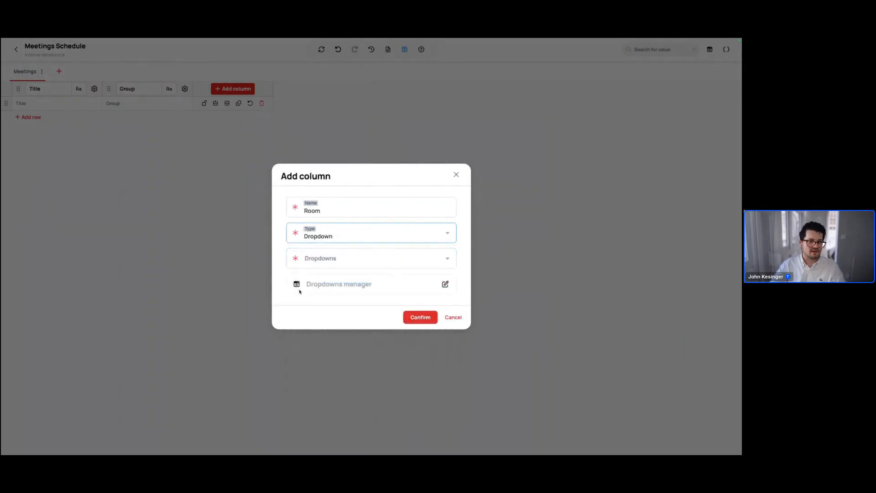
click(339, 259)
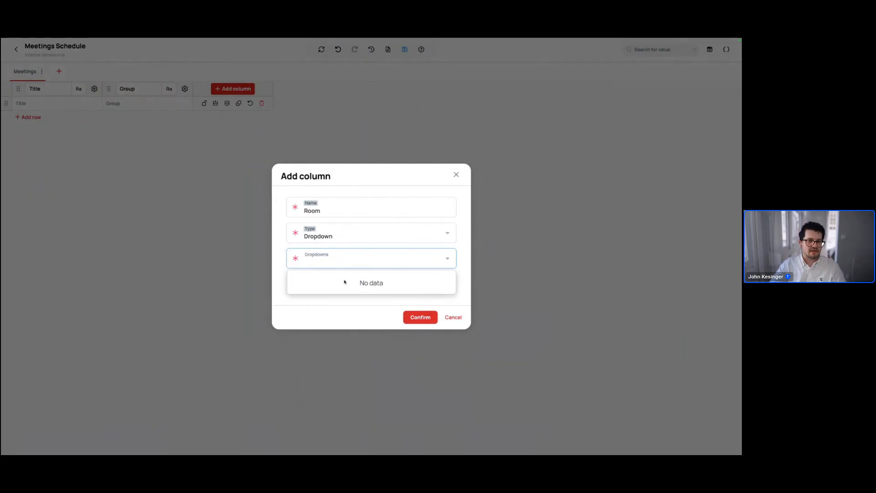
click(368, 256)
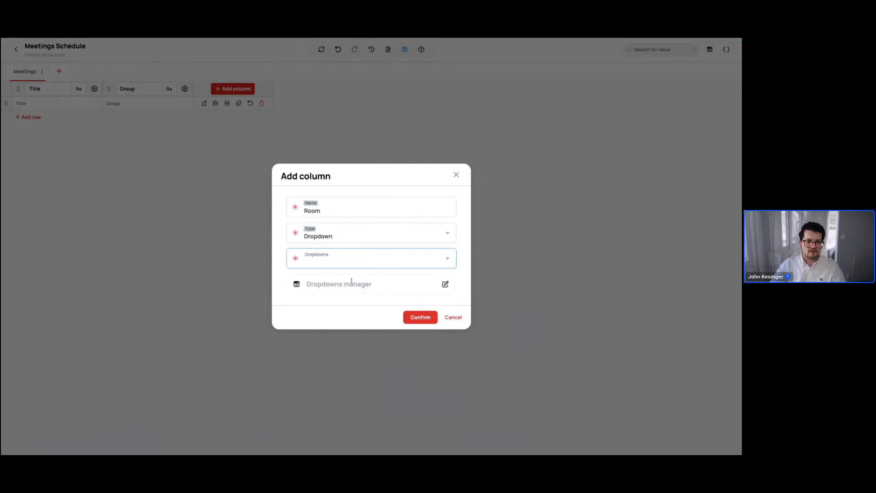
Step: Start a new dropdown list named Rooms in the dropdowns manager
click(445, 286)
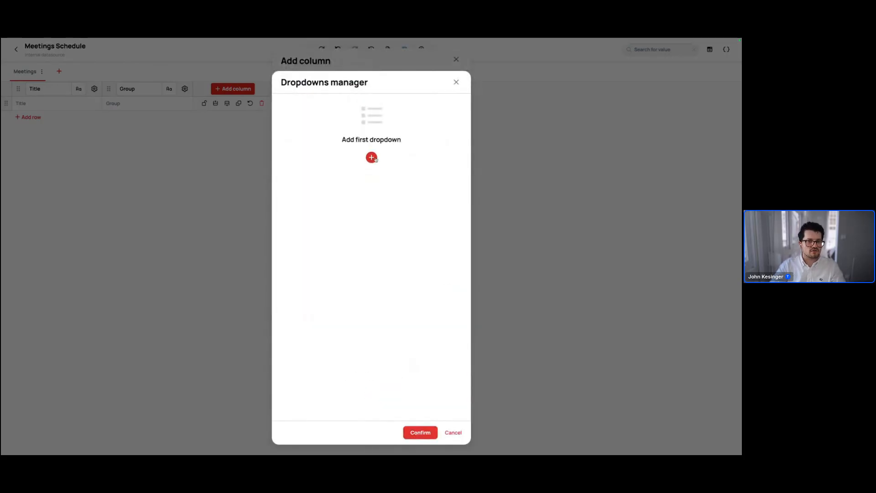
click(370, 158)
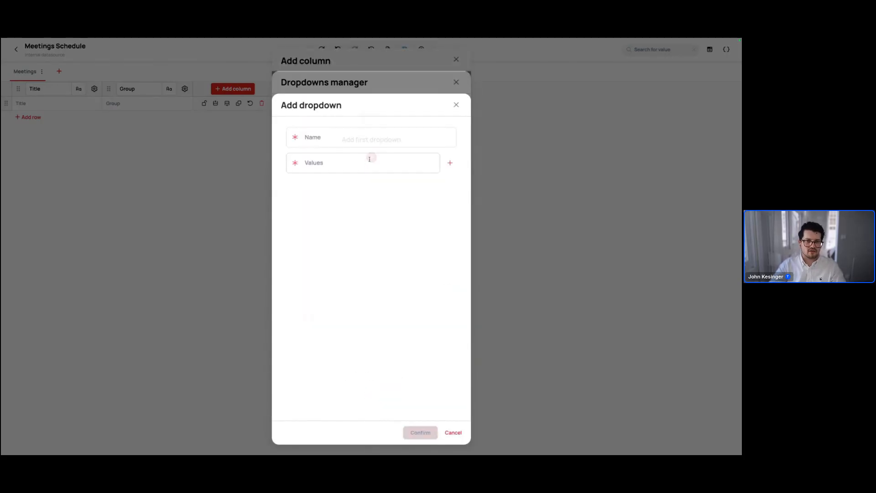
click(339, 138)
text(Rooms)
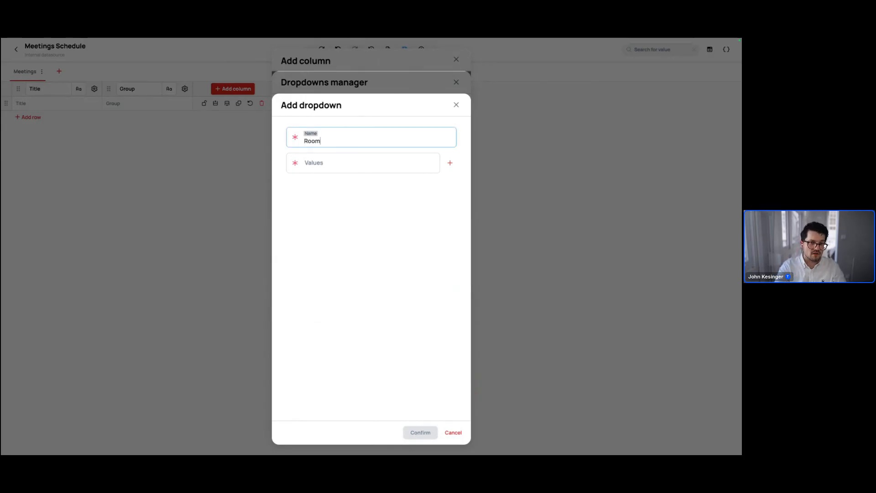
Step: Add the values Room A, Room B, Room C, Room D, Room E and Room F to the Rooms dropdown list and save it
click(346, 161)
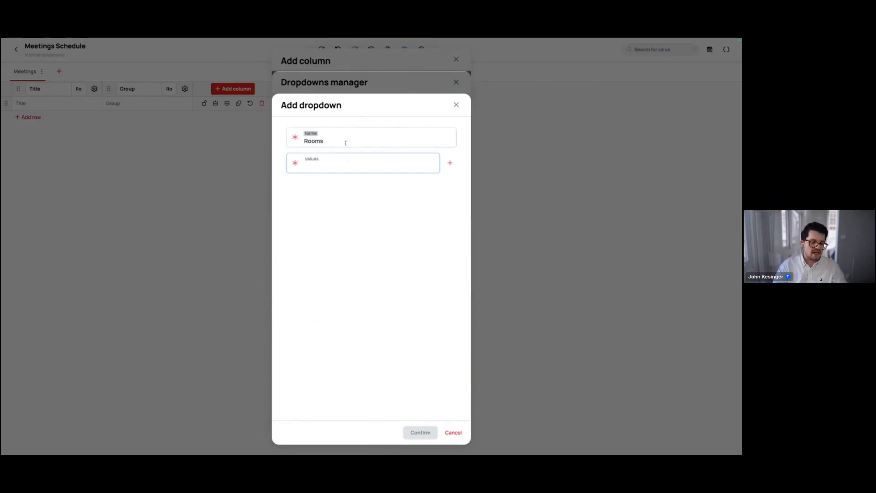
text(Room A)
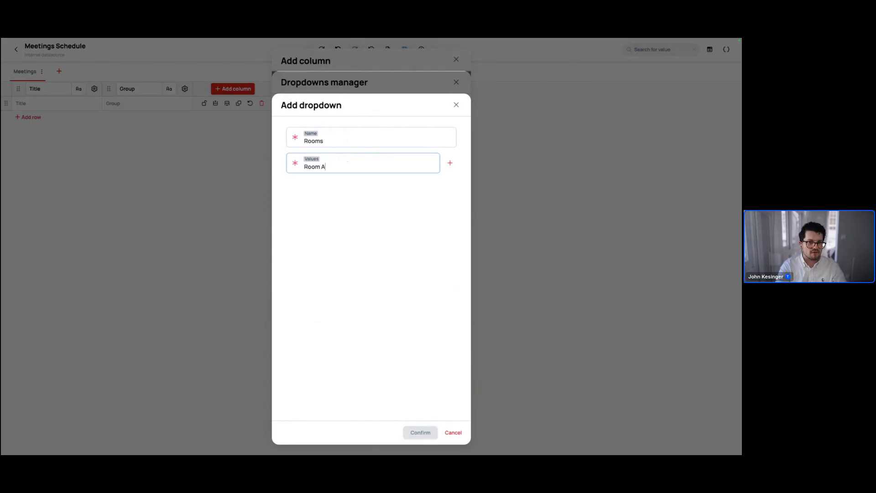
key(Return)
text(Room B)
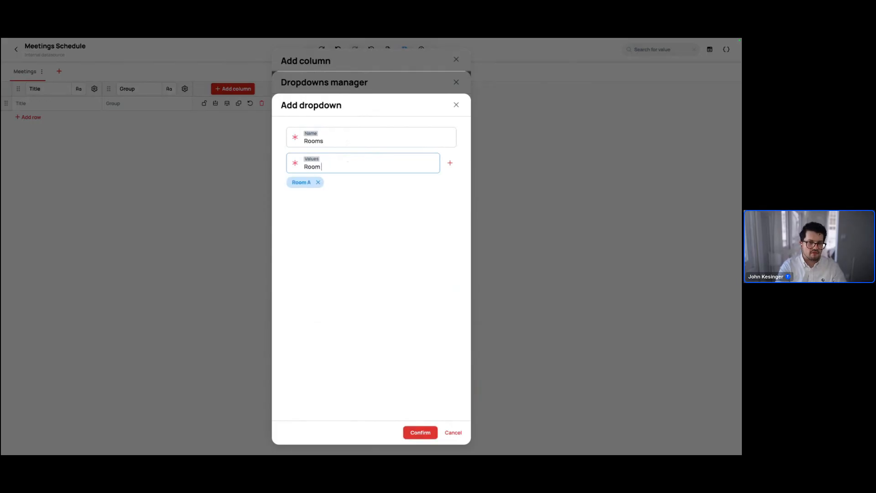
key(Return)
text(Room X)
key(BackSpace)
text(C)
key(Return)
text(Room D)
key(Return)
text(Room E)
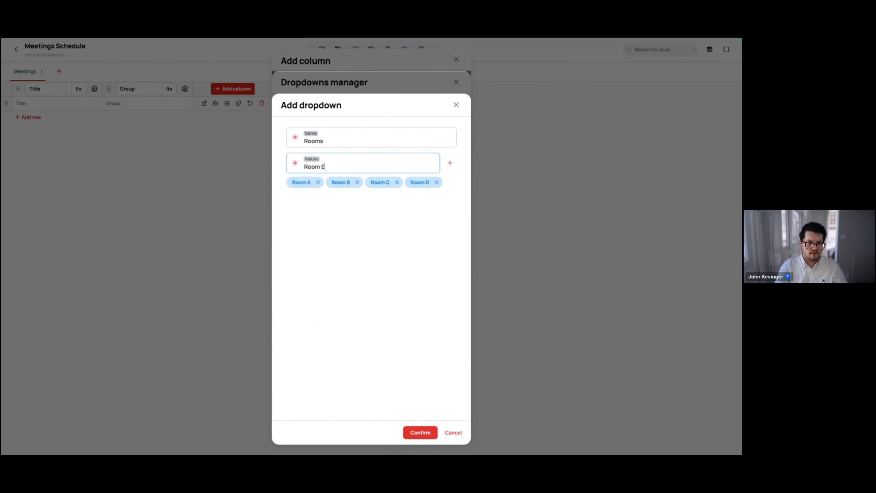
key(Return)
text(Room F)
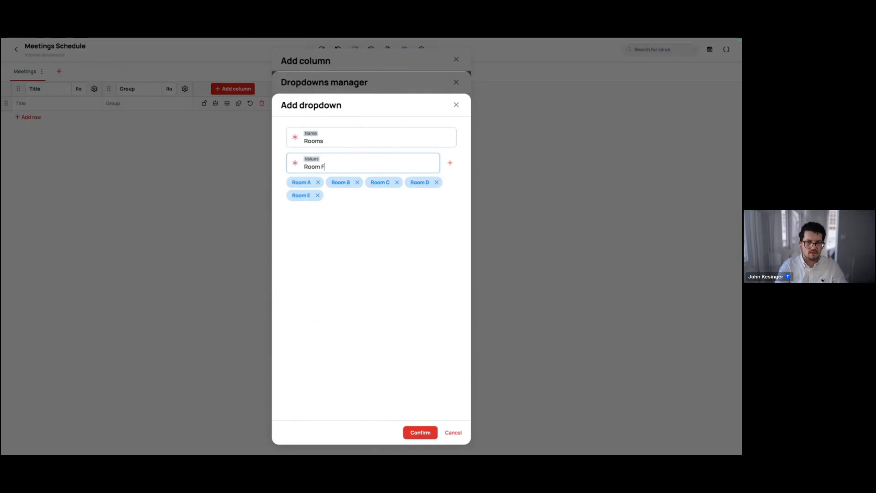
key(Return)
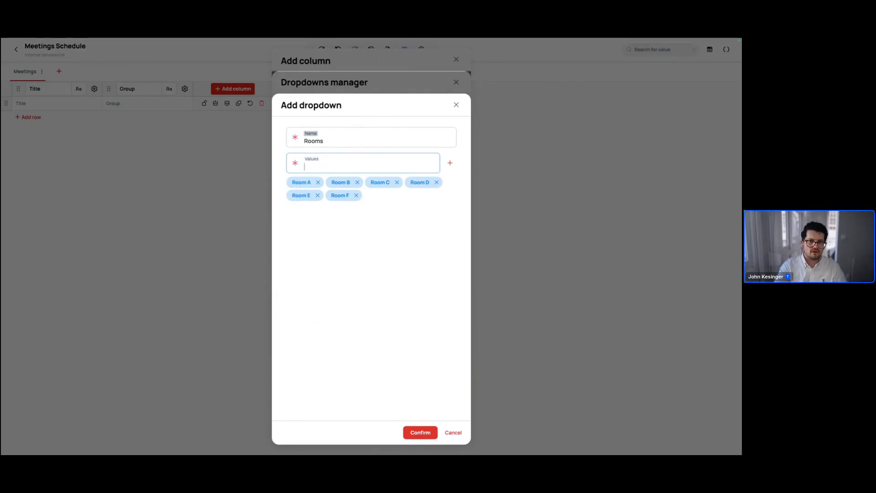
click(418, 433)
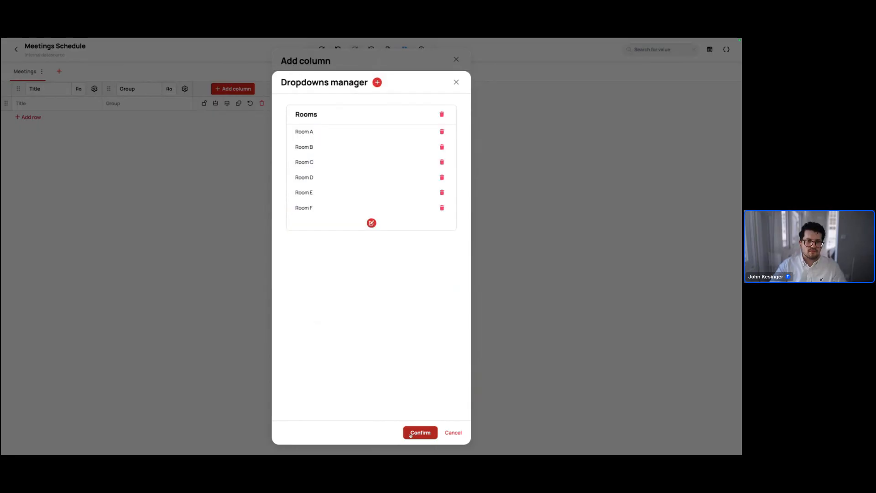
click(420, 432)
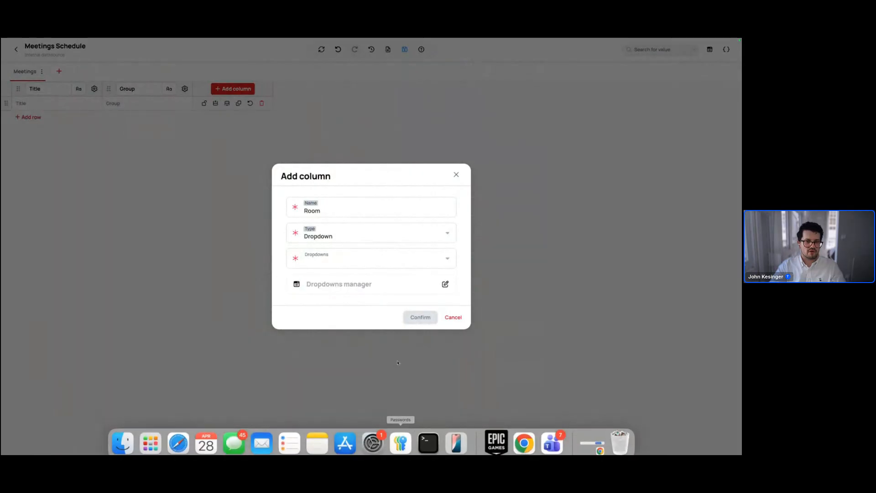
Step: Add the Room column using the Rooms dropdown list and check the room choices in the first row
click(416, 260)
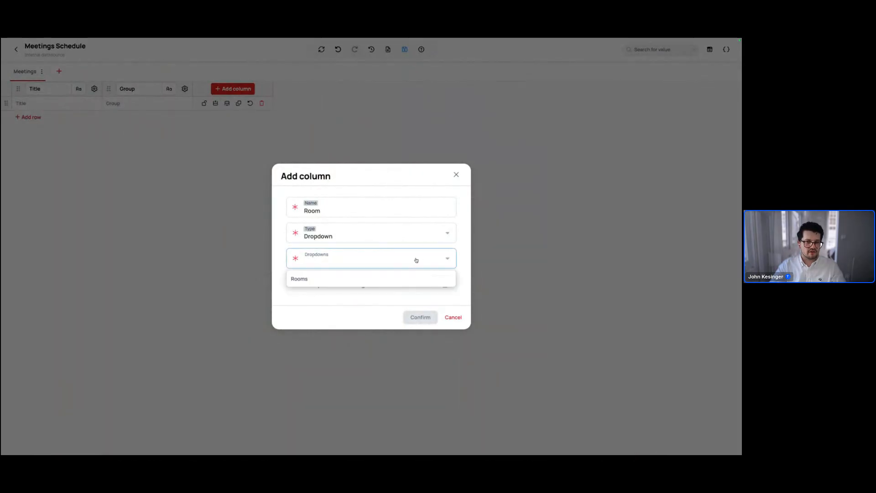
click(402, 276)
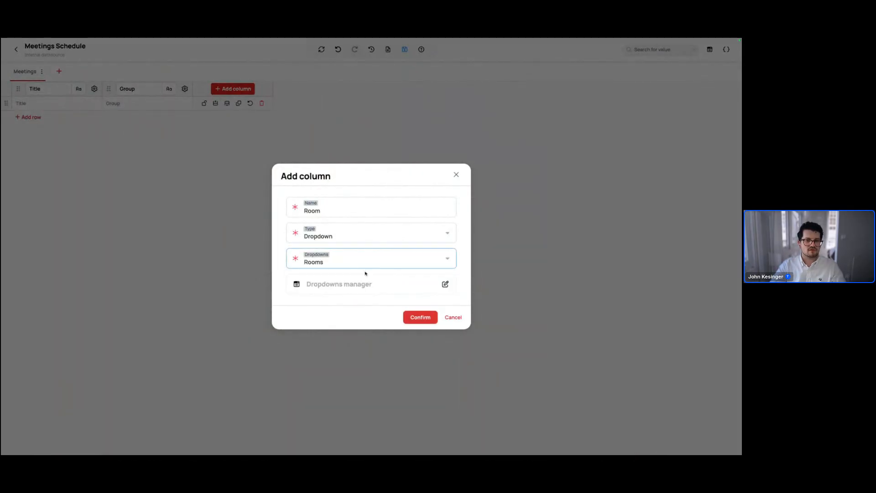
click(420, 317)
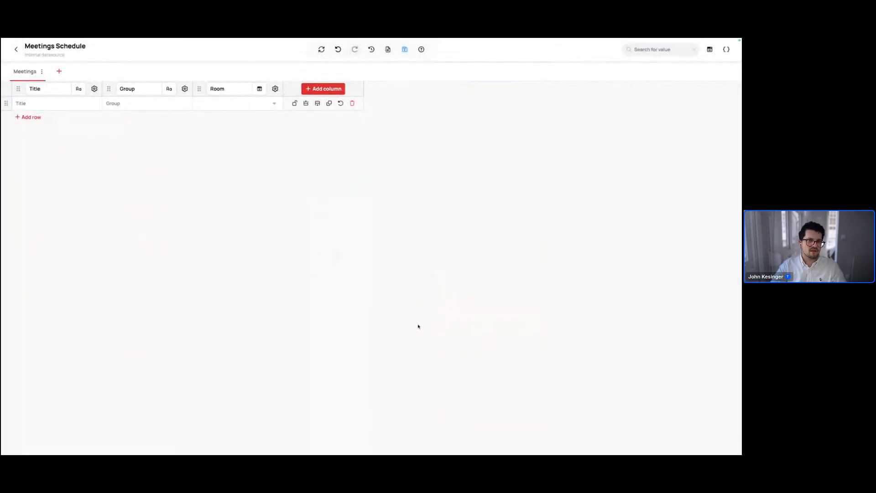
click(270, 109)
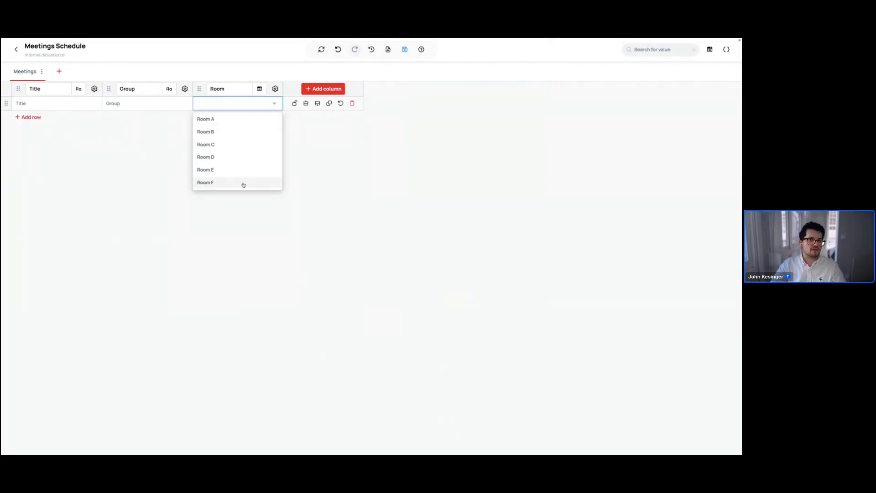
click(328, 159)
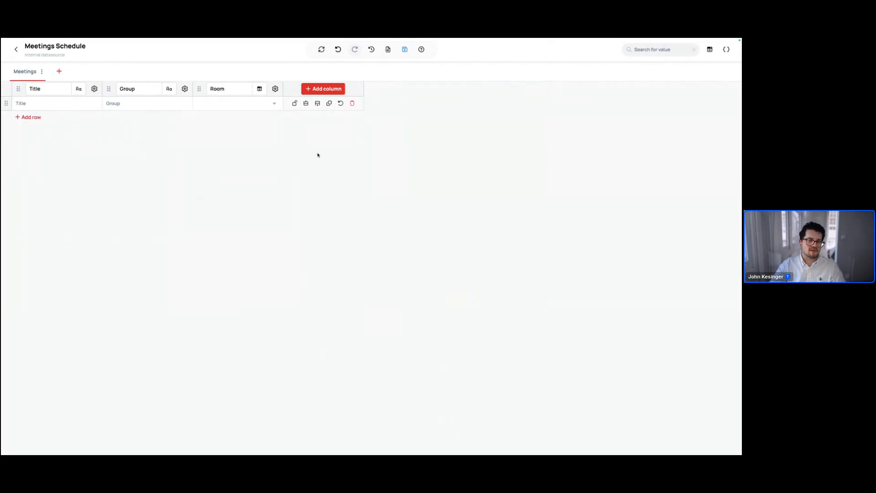
Step: Add a column named Date Time with the Date time type to the Meetings worksheet
click(314, 90)
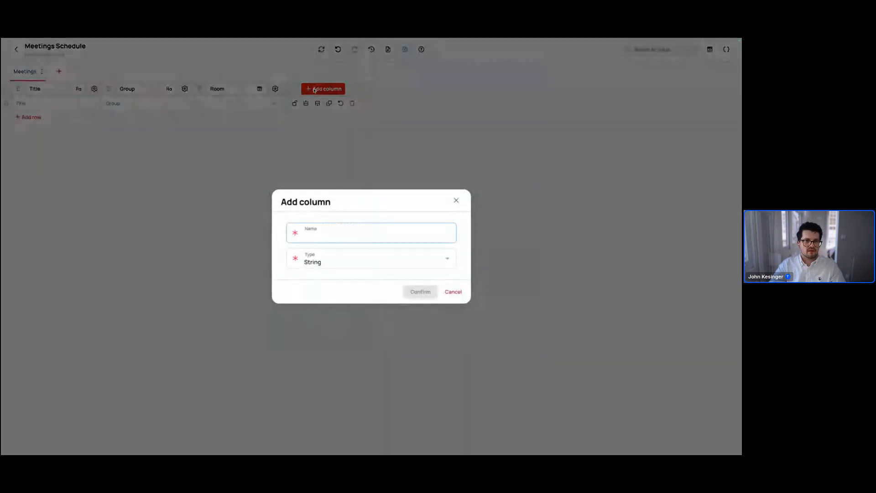
text(Date Time)
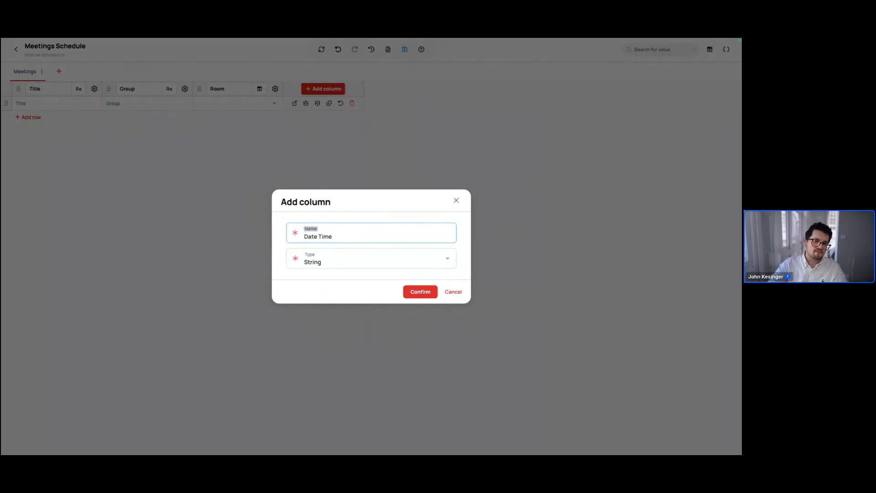
click(318, 237)
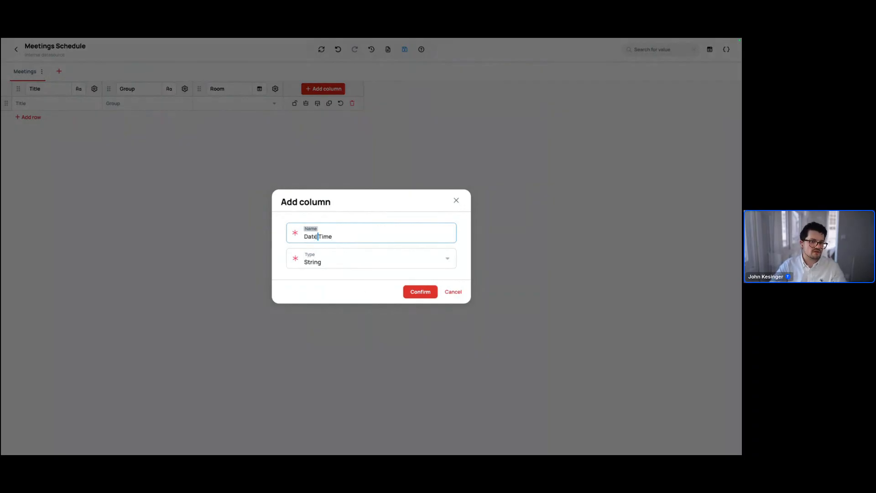
click(338, 237)
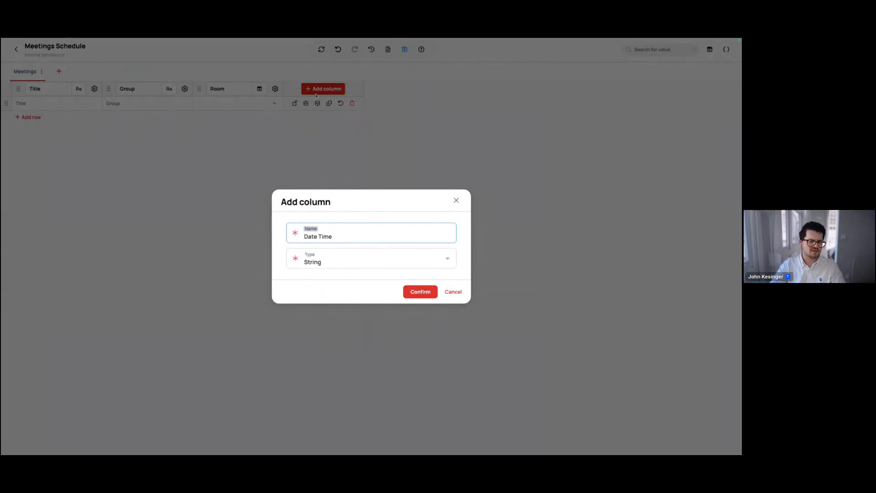
click(330, 259)
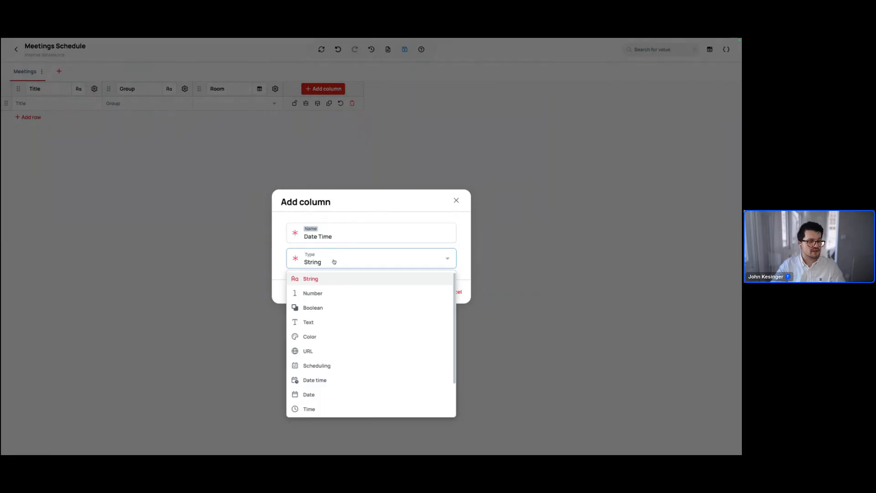
scroll(316, 335, down, 1)
scroll(316, 334, down, 2)
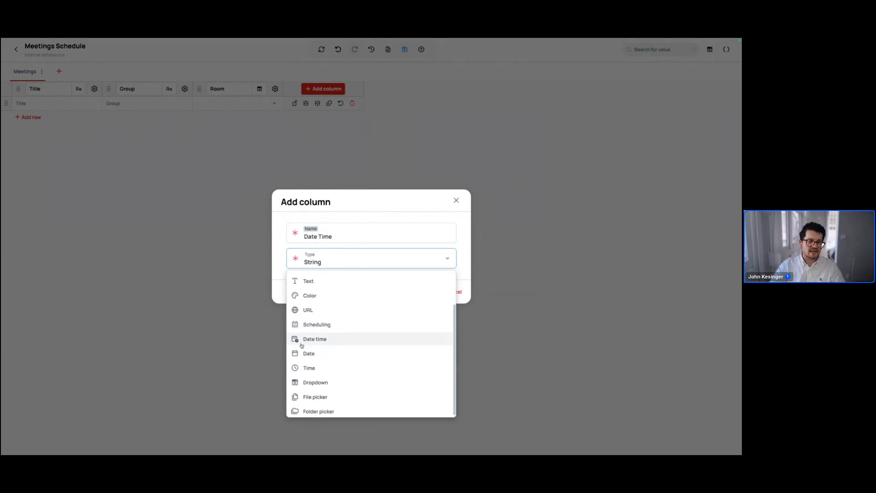
click(331, 342)
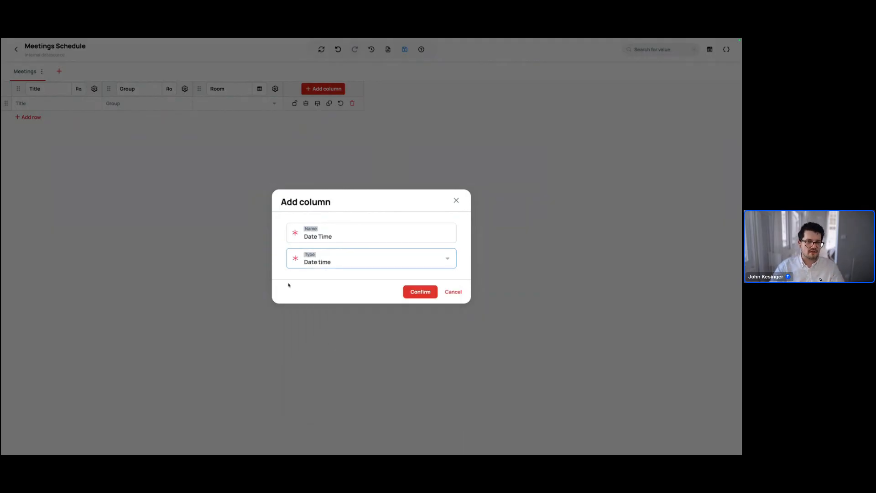
click(416, 295)
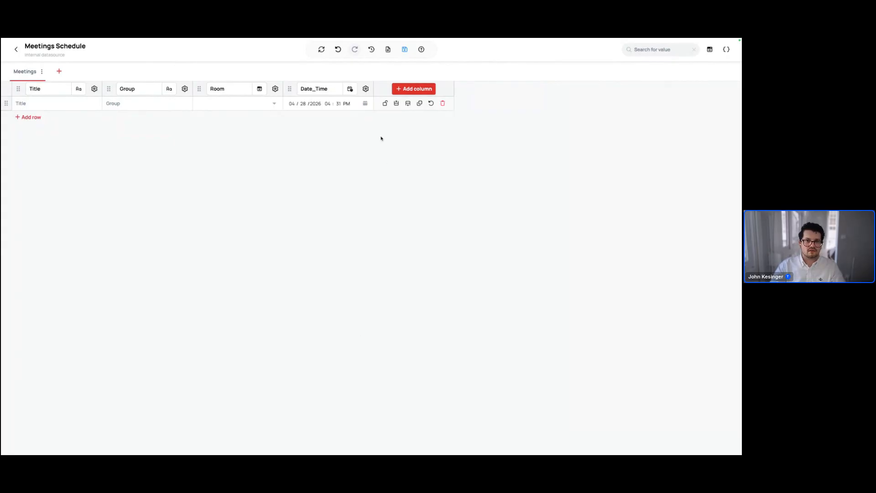
Step: Fill the first row with the title Webinar Prep Session, the group Wallboard and the room Room A
click(66, 103)
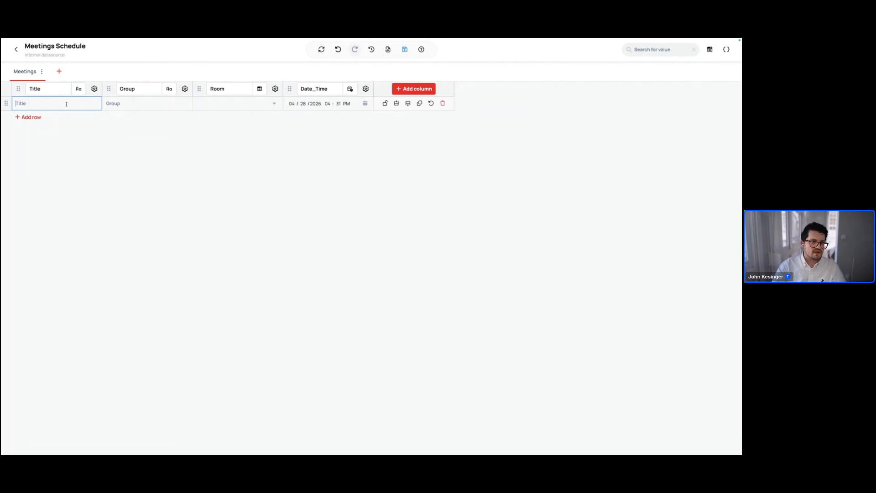
text(W)
key(BackSpace)
text(Webinar Pr)
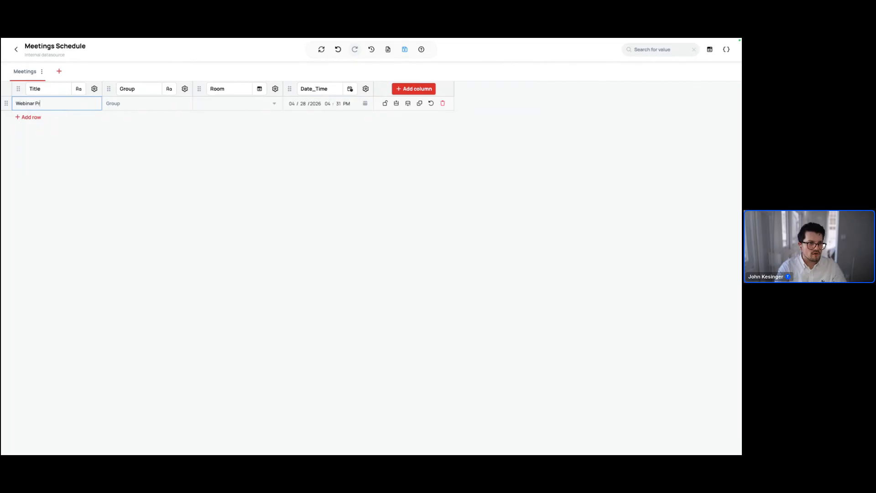
text(ep Session)
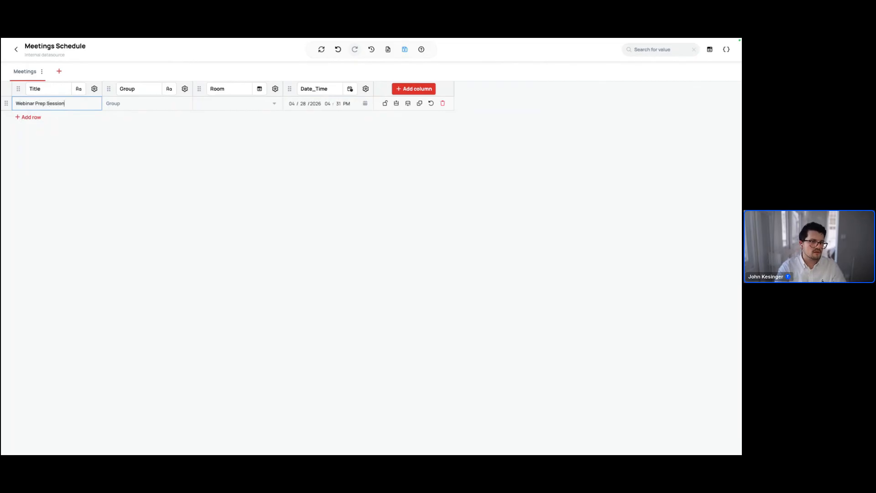
click(110, 98)
text(Wallboard)
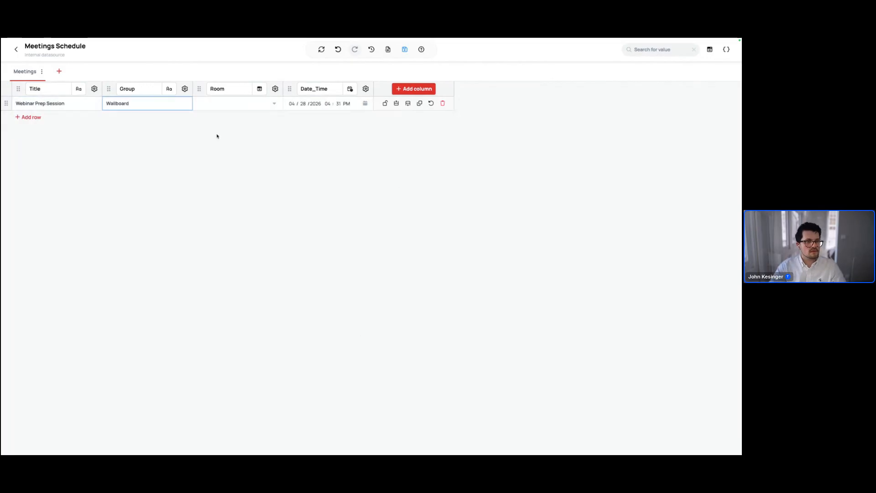
click(240, 104)
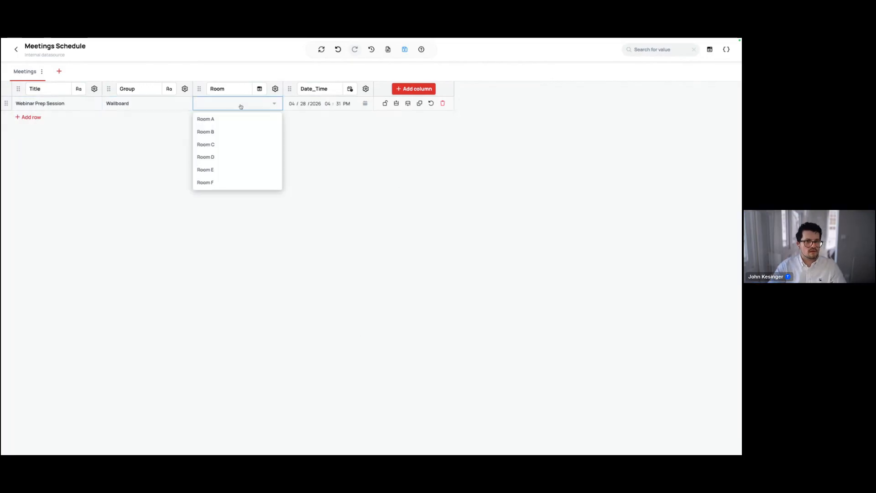
click(225, 119)
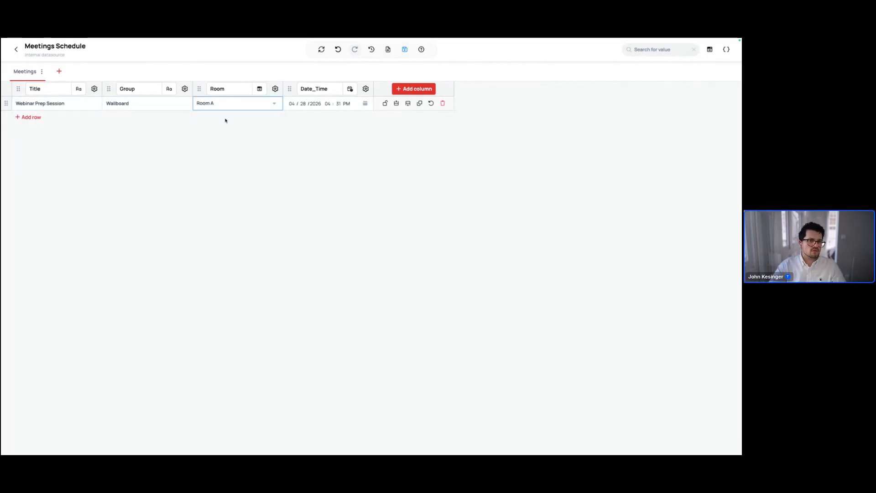
Step: Set the Webinar Prep Session row's time to 07:00 PM, keeping the date 04/28/2026
click(365, 103)
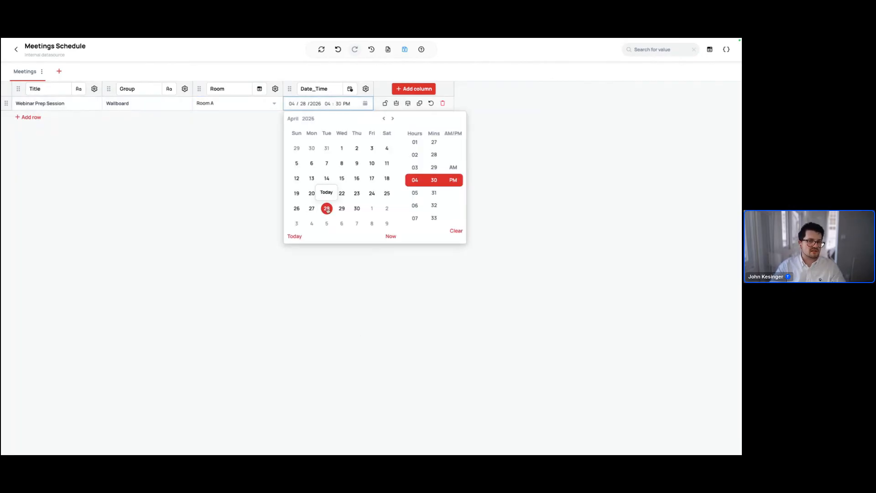
click(415, 205)
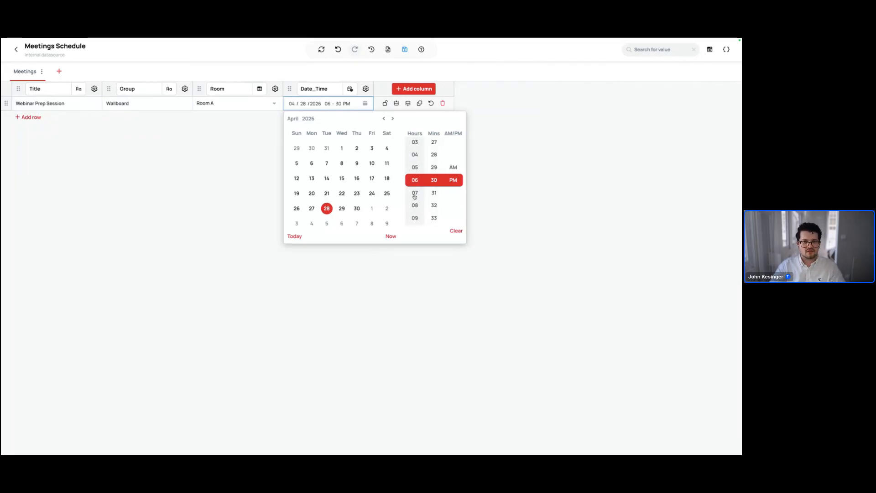
scroll(437, 182, up, 5)
scroll(438, 194, up, 5)
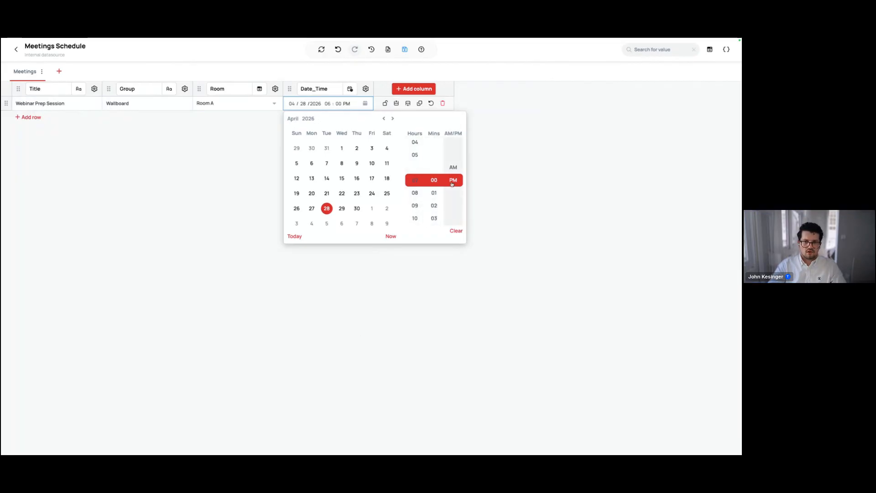
click(487, 206)
click(332, 104)
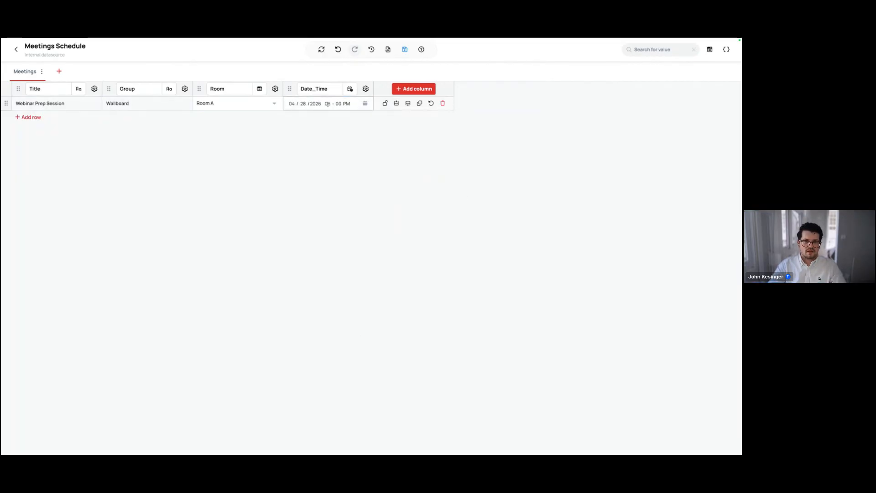
text(07)
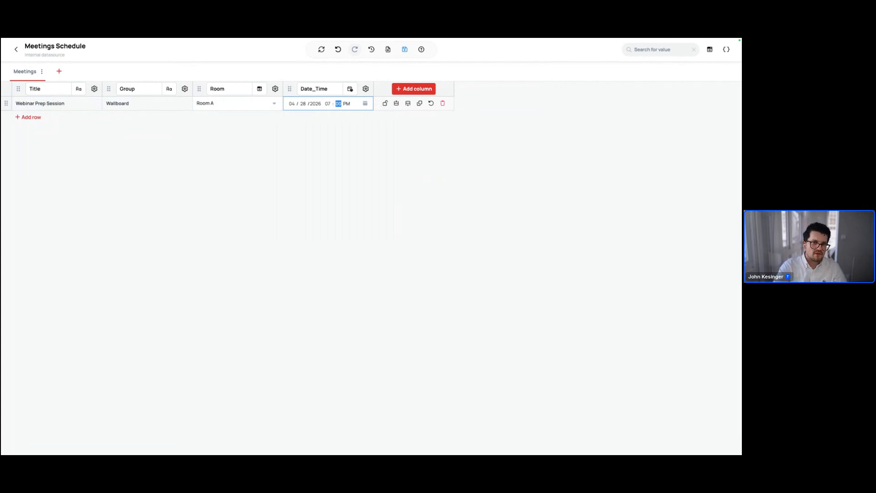
Step: Add a second row with the title Webinar Review Session, the group Wallboard and the room Room B
click(362, 140)
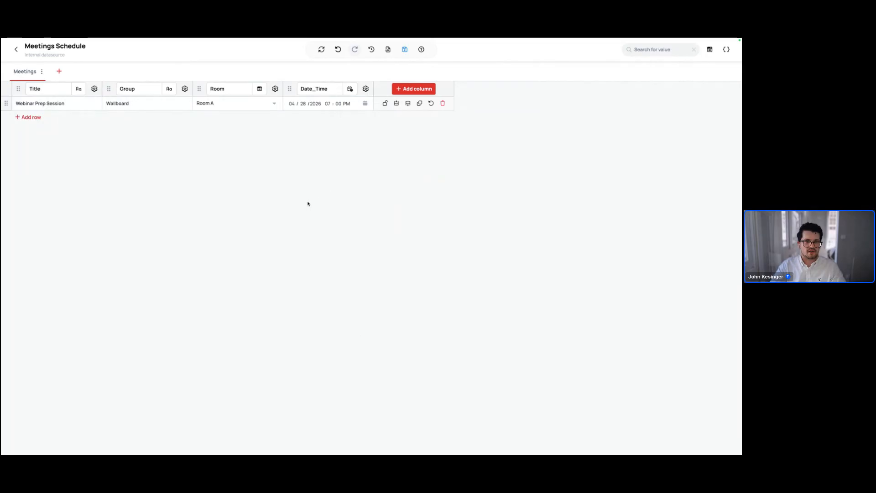
click(31, 117)
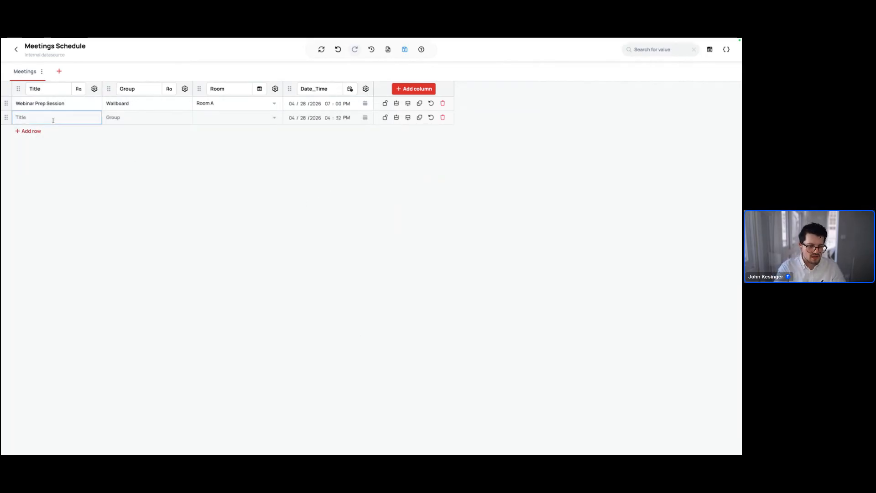
text(Webinar)
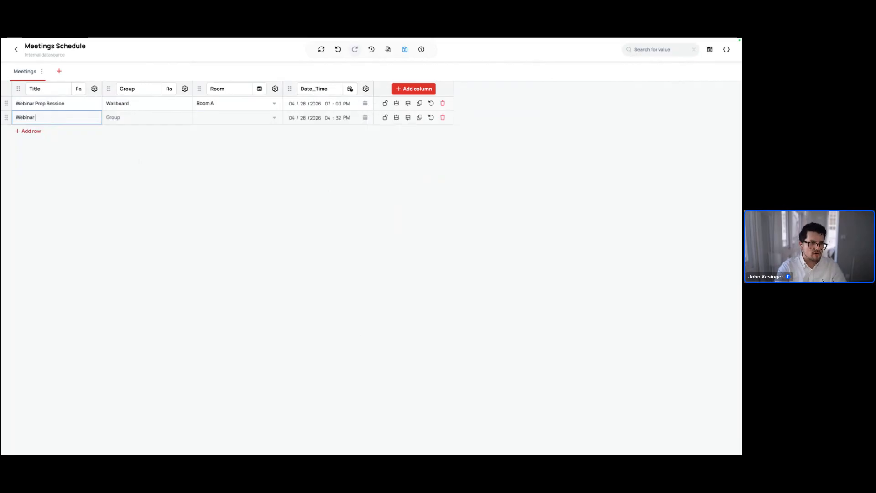
text( REvieview Session)
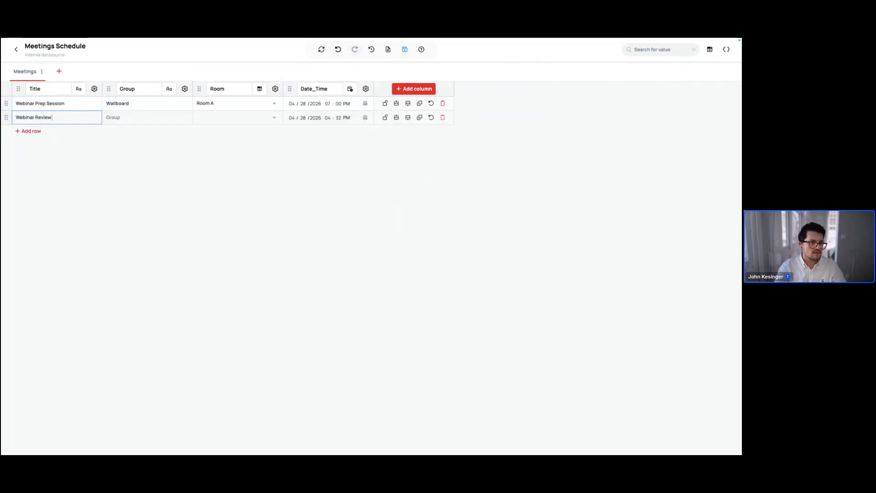
click(122, 118)
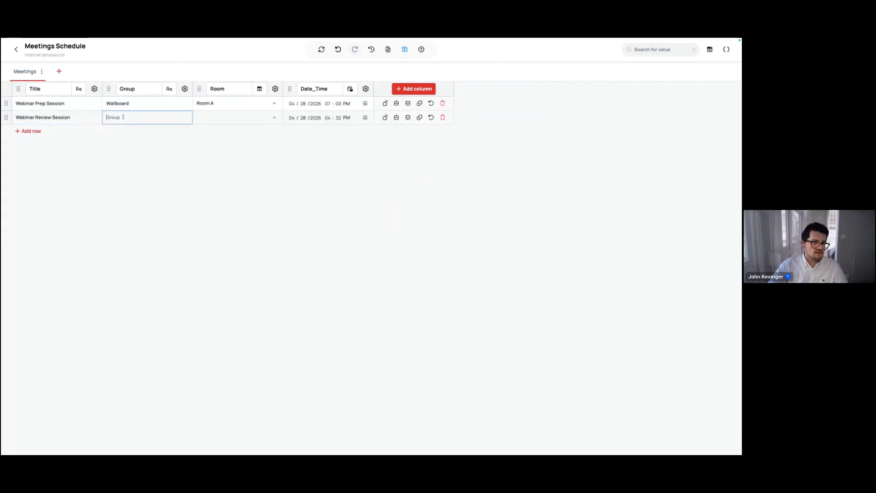
text(Wallboard)
click(219, 117)
click(203, 144)
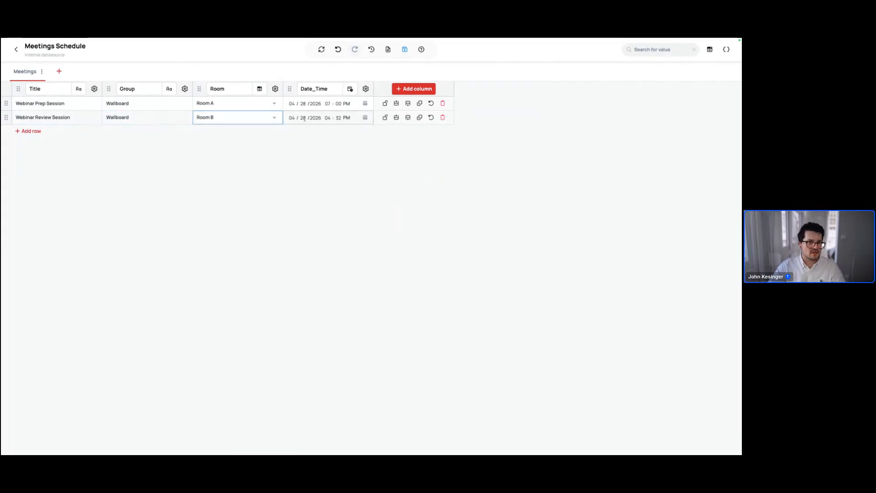
Step: Set the Webinar Review Session row's date to 04/29/2026 and its time to 06:00 PM
click(365, 118)
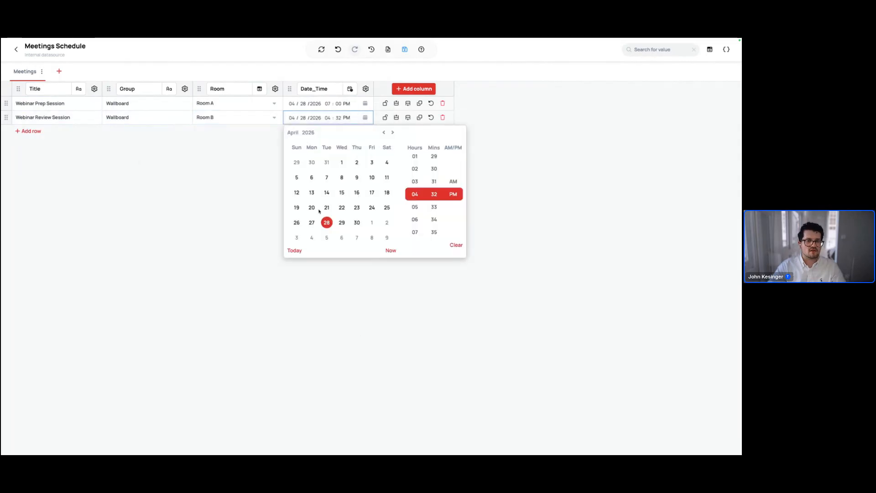
click(342, 222)
click(414, 206)
click(415, 206)
scroll(434, 195, up, 9)
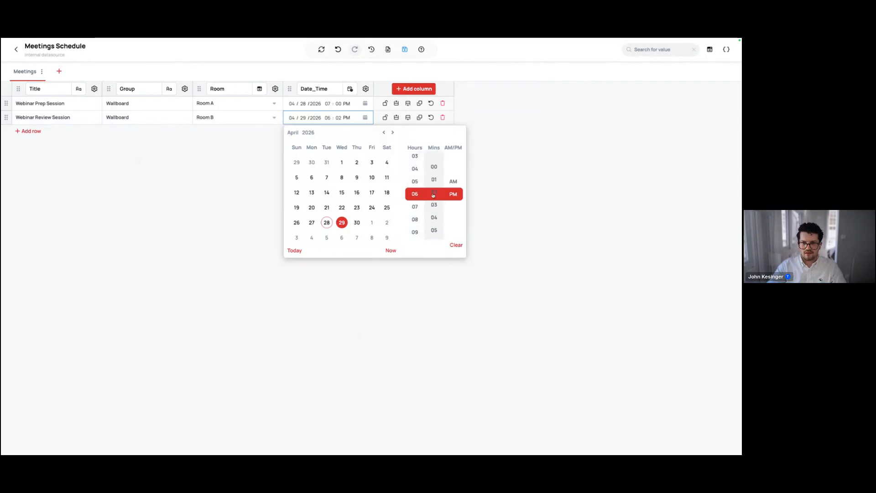
click(401, 274)
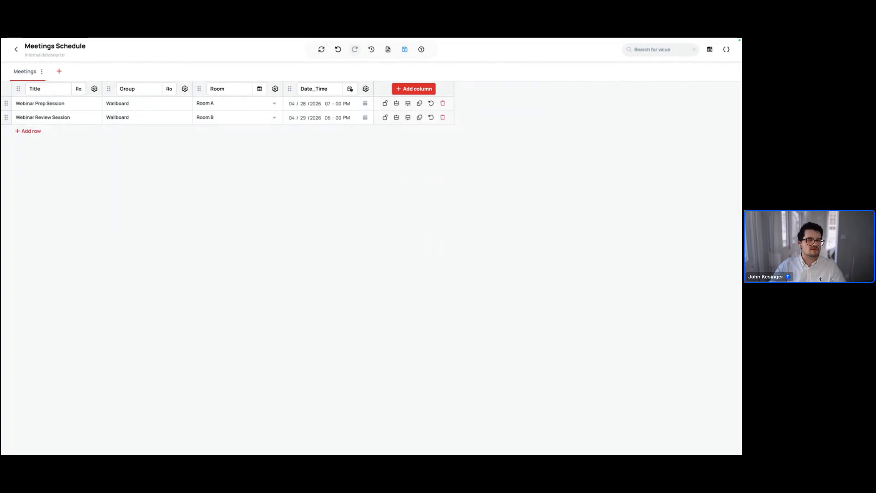
Step: Import the copied JSON meeting data into the datasource, replacing the whole default worksheet template code
click(387, 49)
click(133, 200)
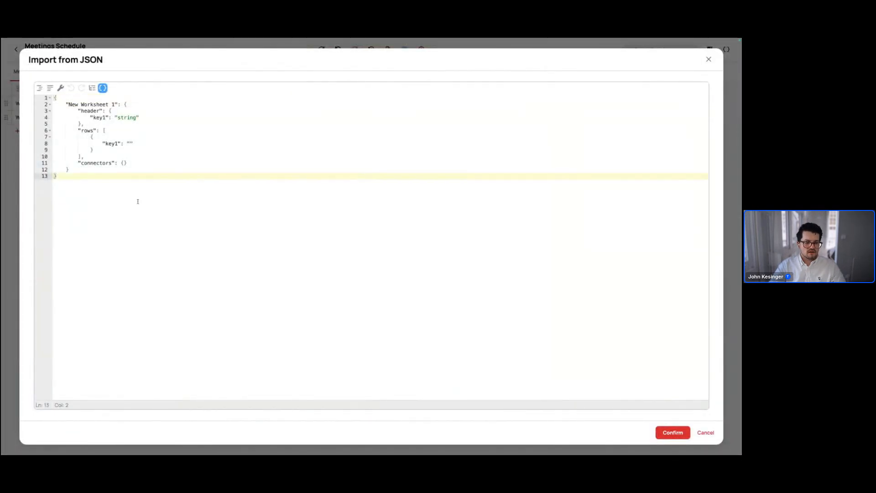
key(ctrl+a)
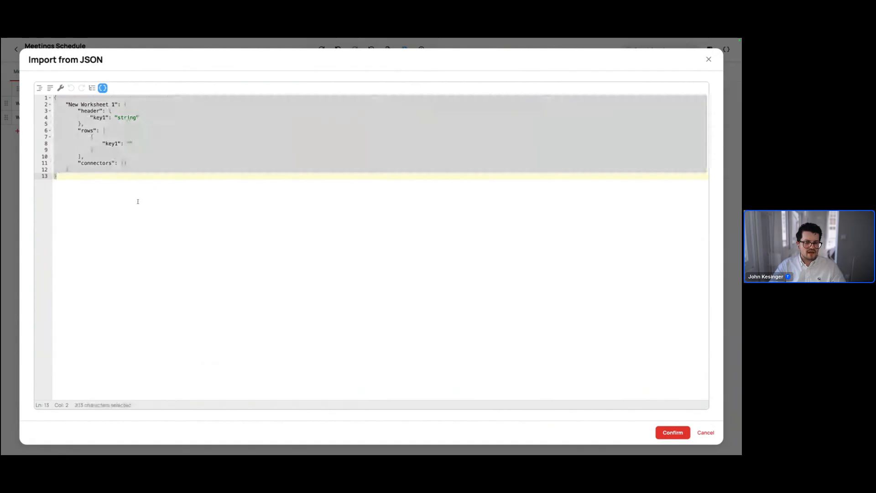
key(ctrl+v)
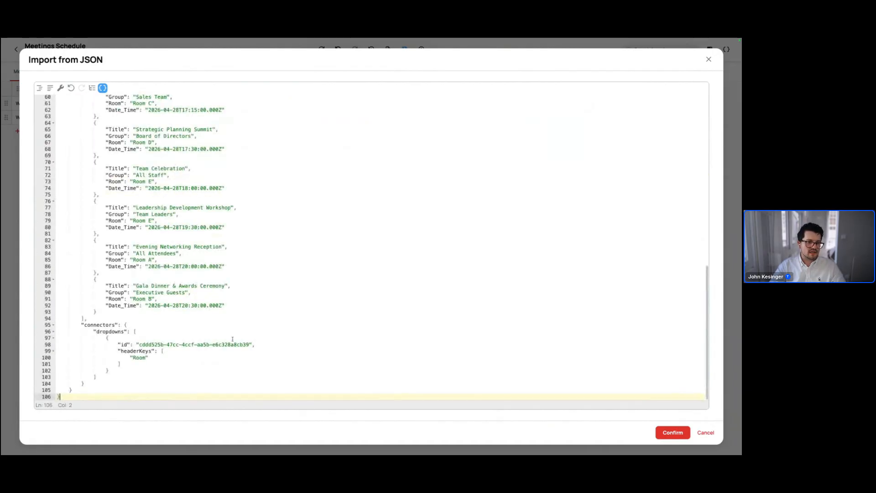
click(670, 432)
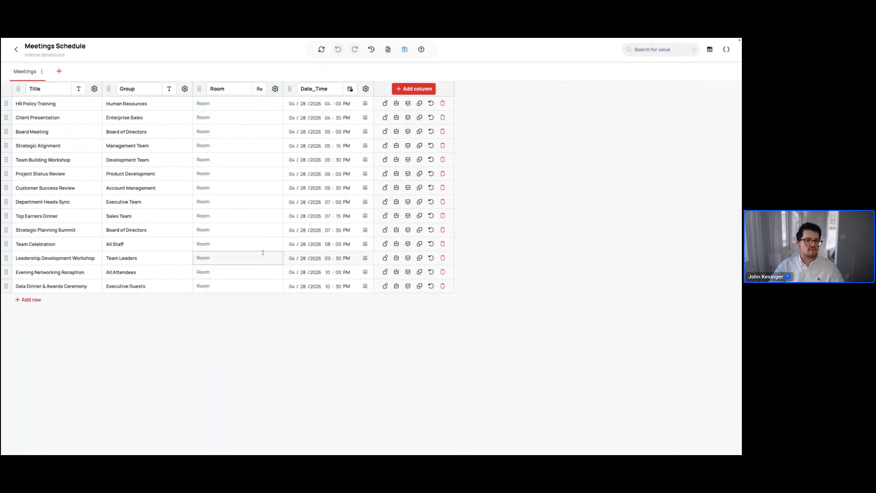
Step: Change the Room column's type to Dropdown and link it to the Rooms list
click(275, 88)
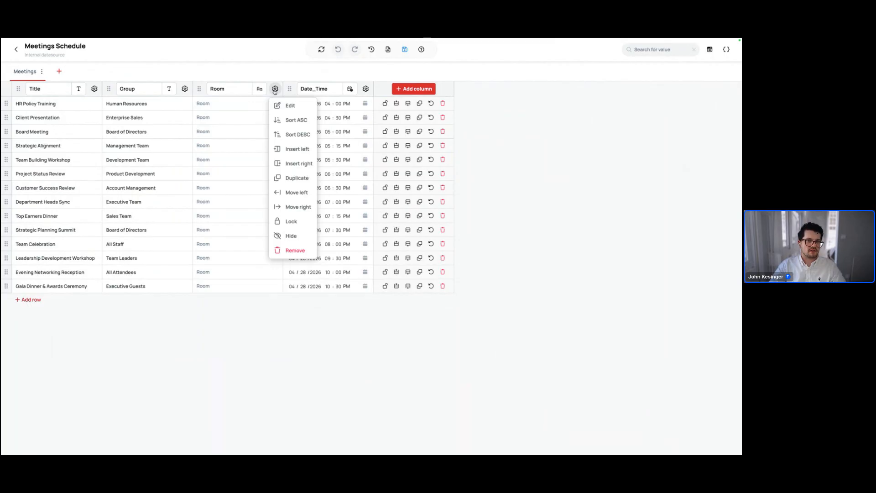
click(290, 106)
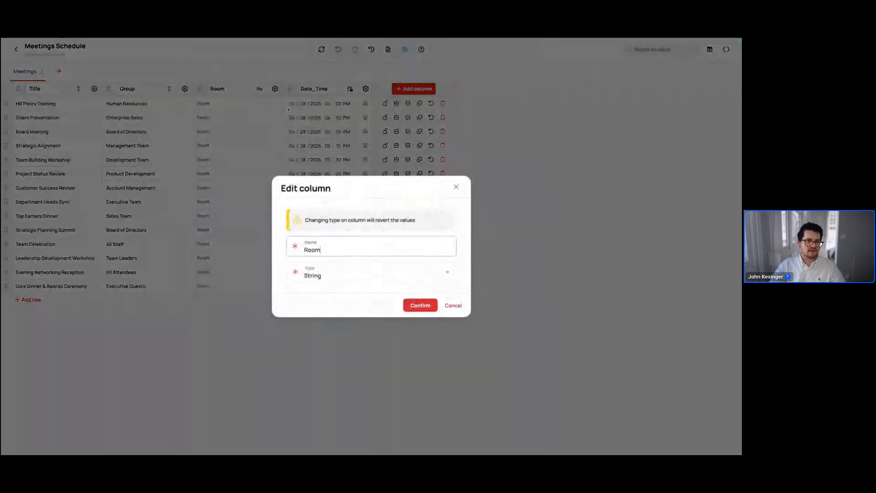
click(318, 278)
scroll(323, 399, down, 1)
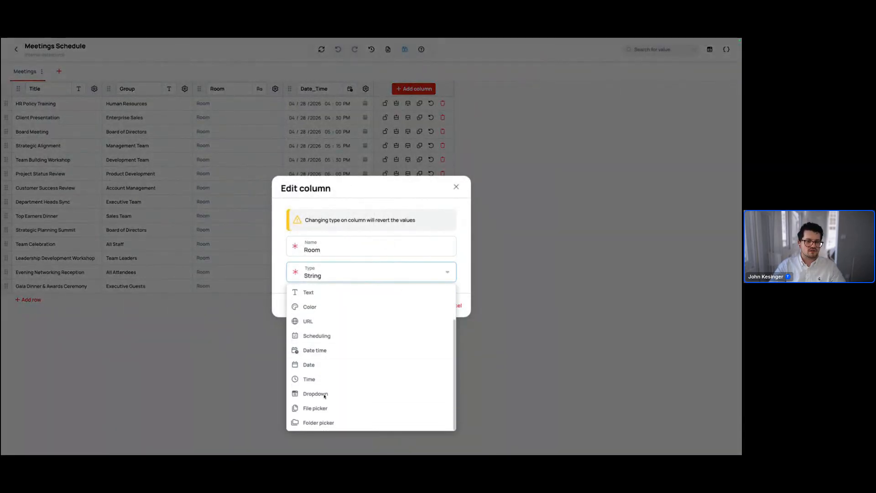
click(323, 397)
click(321, 271)
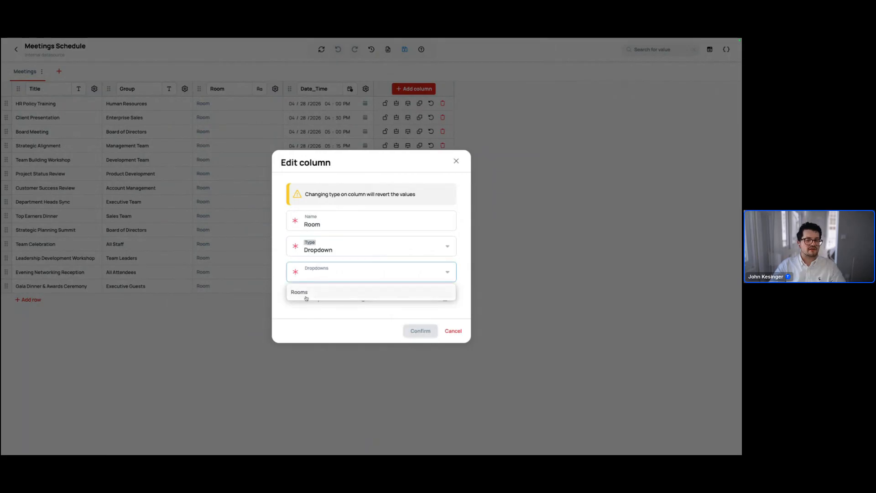
click(317, 295)
click(416, 331)
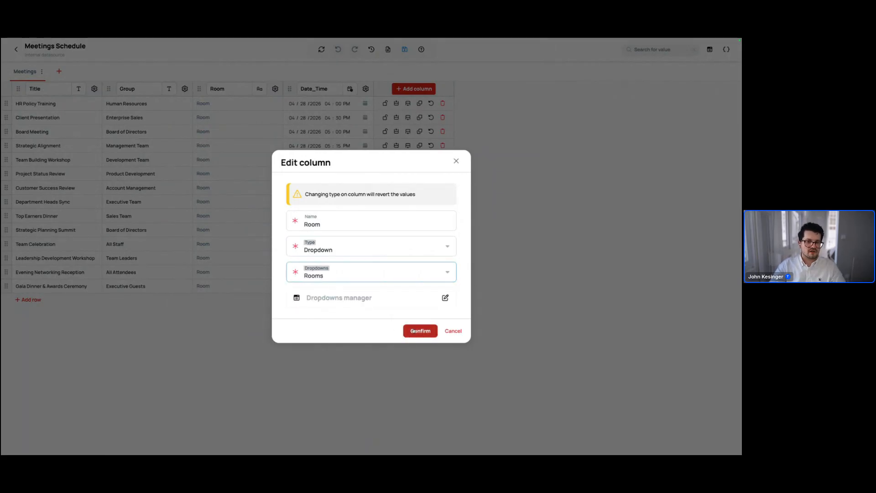
Step: Assign Room A through Room F in order to the first six meetings, from HR Policy Training to Project Status Review
click(233, 104)
click(226, 117)
click(223, 119)
click(211, 146)
click(210, 132)
click(205, 173)
click(209, 146)
click(206, 199)
click(210, 160)
click(208, 225)
click(213, 173)
click(207, 251)
Step: Assign Room A through Room F in order to the meetings from Customer Success Review to Leadership Development Workshop
click(210, 187)
click(205, 202)
click(208, 201)
click(205, 229)
click(204, 218)
click(205, 256)
click(209, 232)
click(211, 283)
click(221, 244)
click(219, 310)
click(221, 259)
click(217, 337)
Step: Assign Room A to Evening Networking Reception and Room B to Gala Dinner & Awards Ceremony, and save the datasource
click(219, 273)
click(215, 287)
click(214, 287)
click(215, 314)
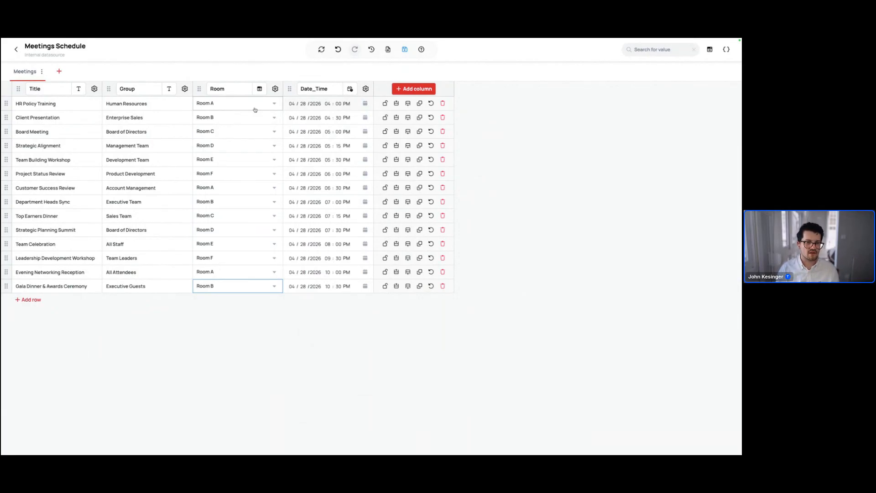
click(199, 339)
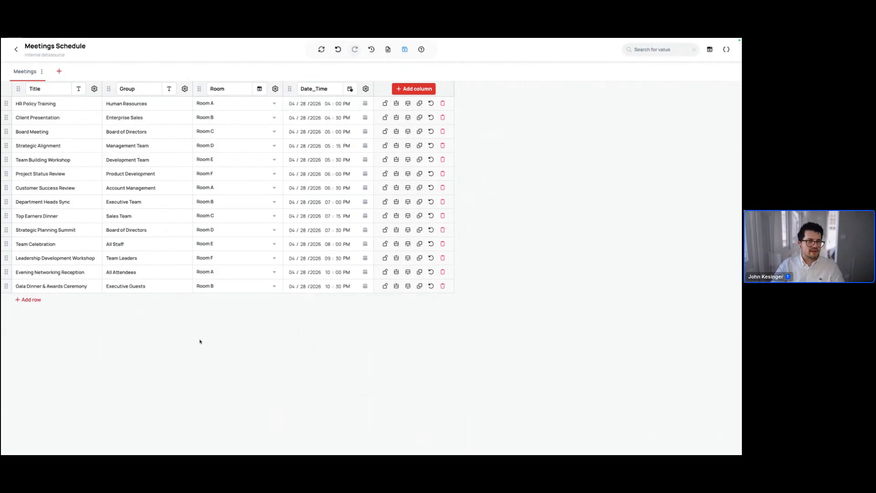
click(404, 49)
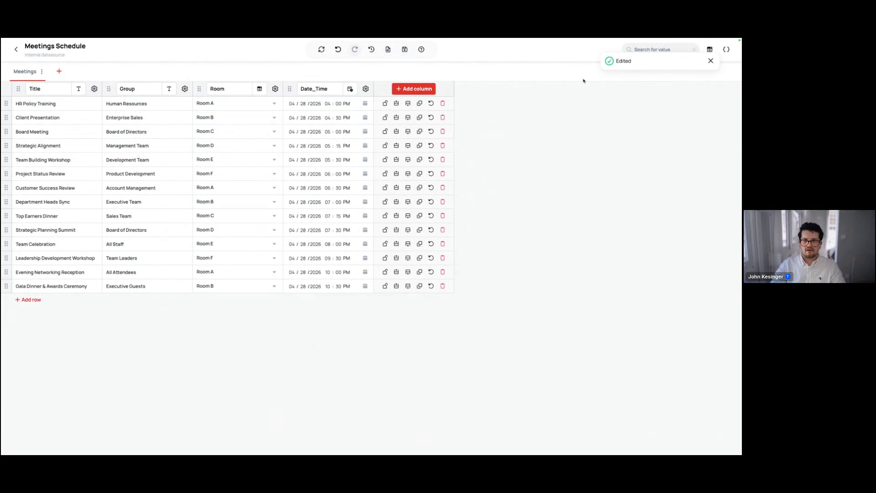
Step: Open the Events Schedule slide in the quick editor and set its datasource to Meetings Schedule
click(15, 49)
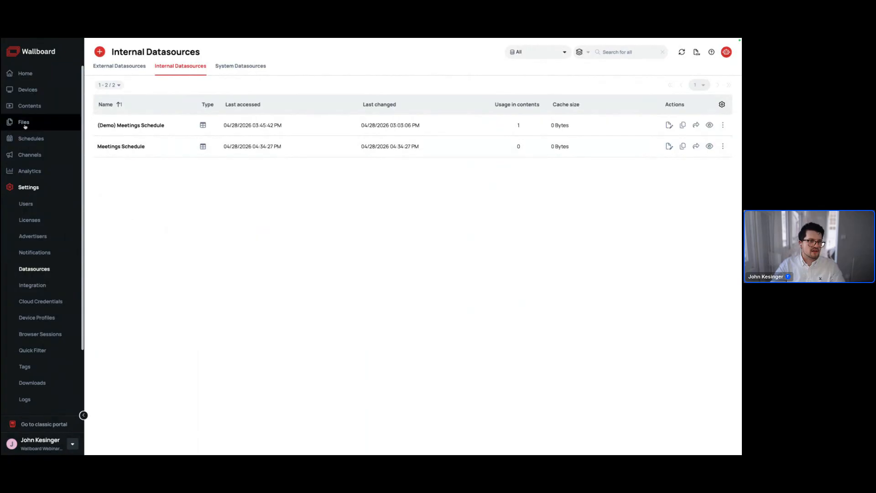
click(29, 105)
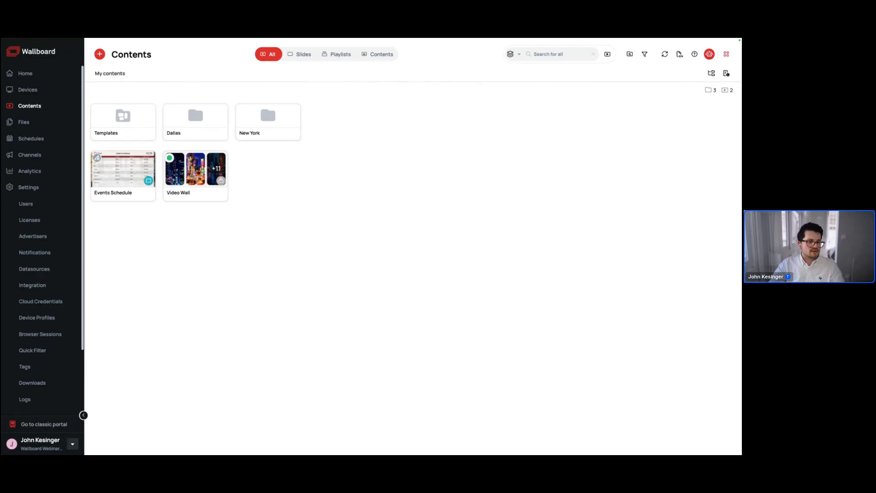
mouse_move(136, 161)
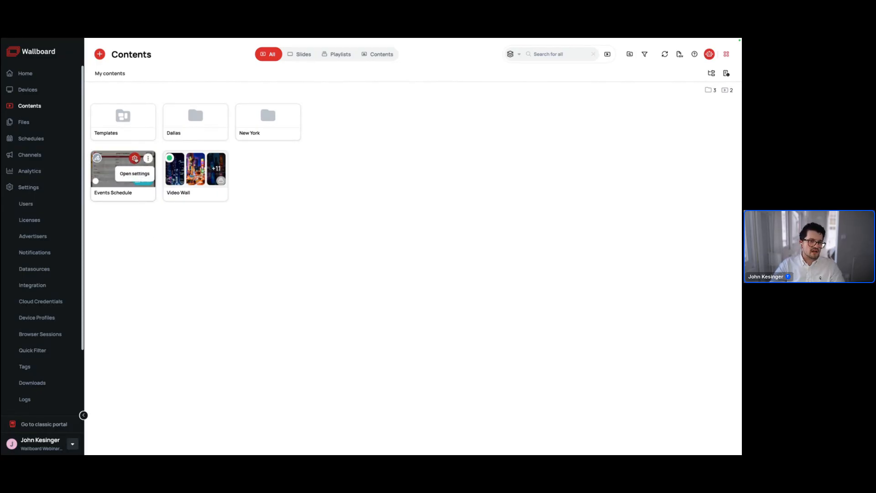
click(147, 158)
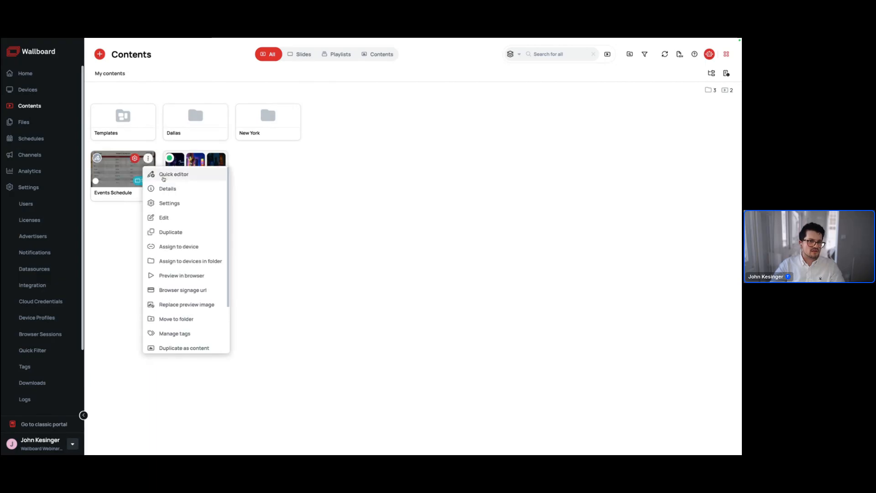
click(172, 175)
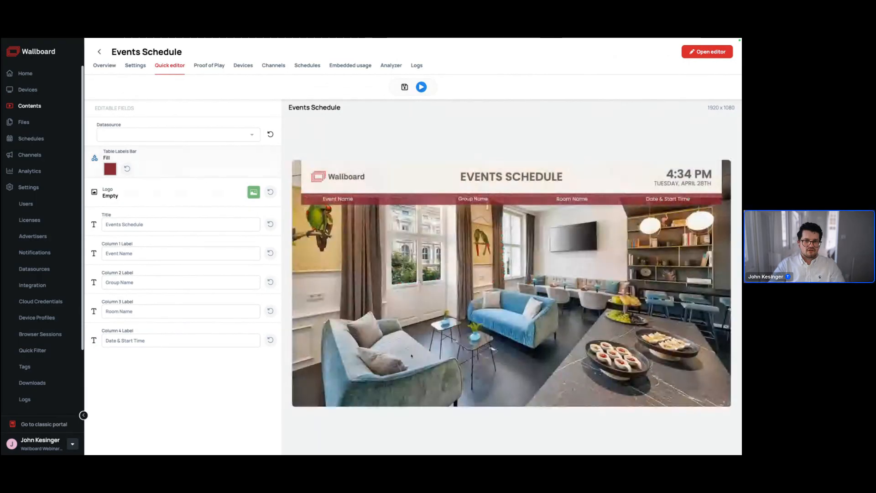
click(150, 138)
click(131, 178)
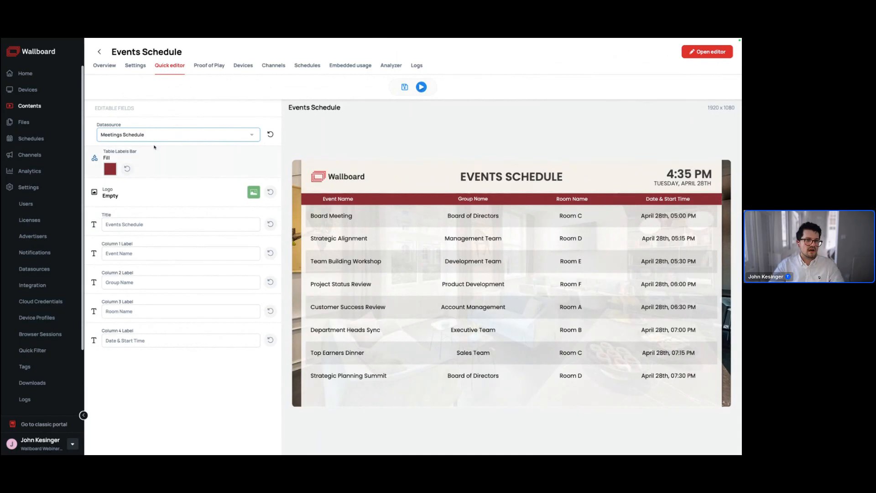
Step: Change the Table Labels Bar fill to the dark blue #223284
click(110, 170)
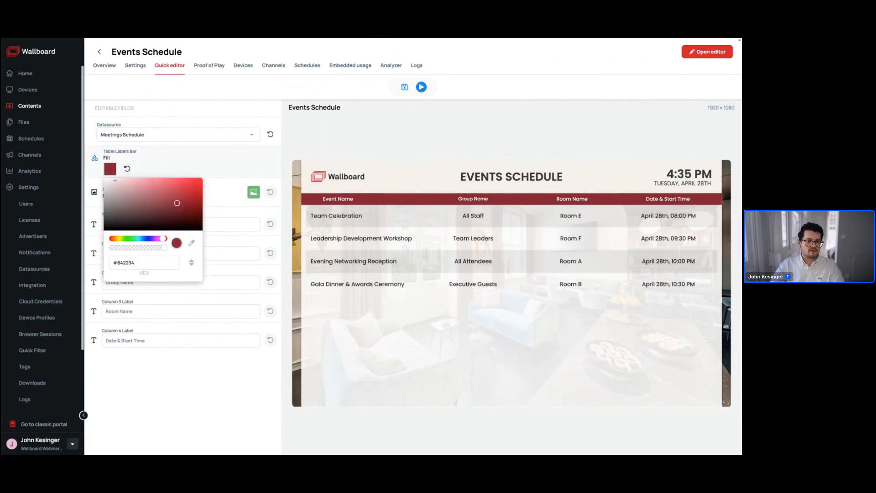
drag(163, 239, 145, 238)
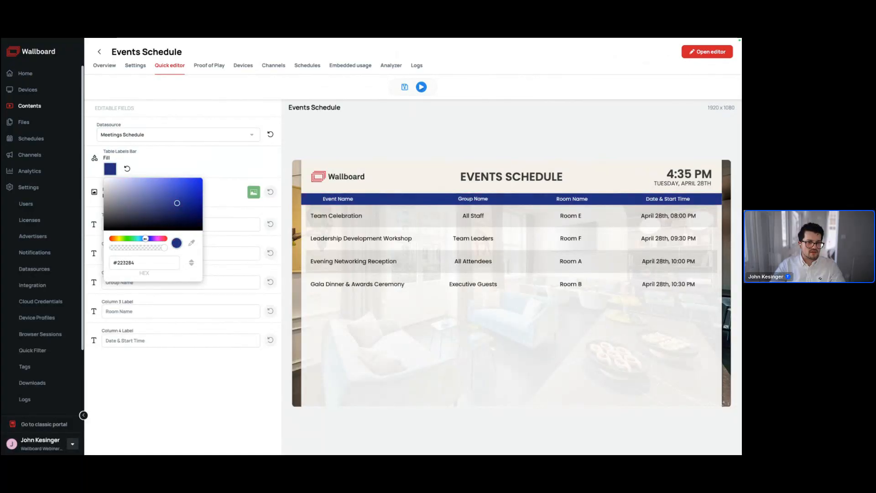
click(220, 199)
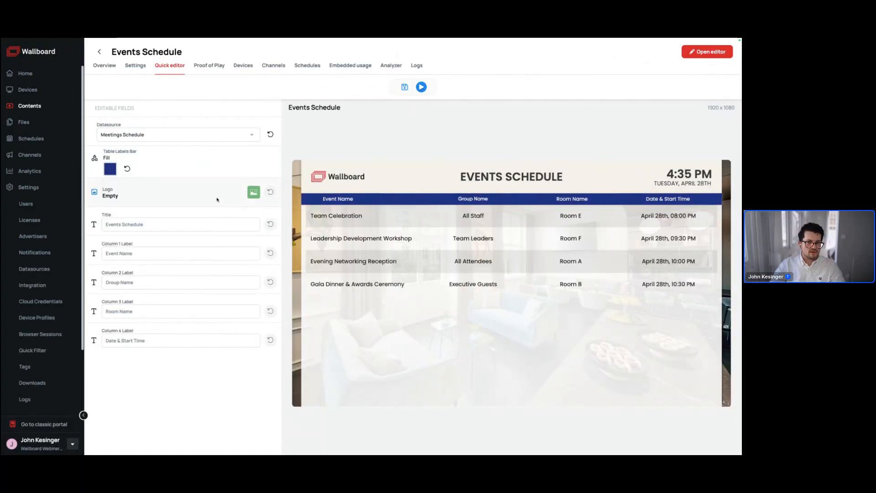
Step: Replace the slide's logo with the file Wing LLC Logo.png
click(254, 192)
click(299, 290)
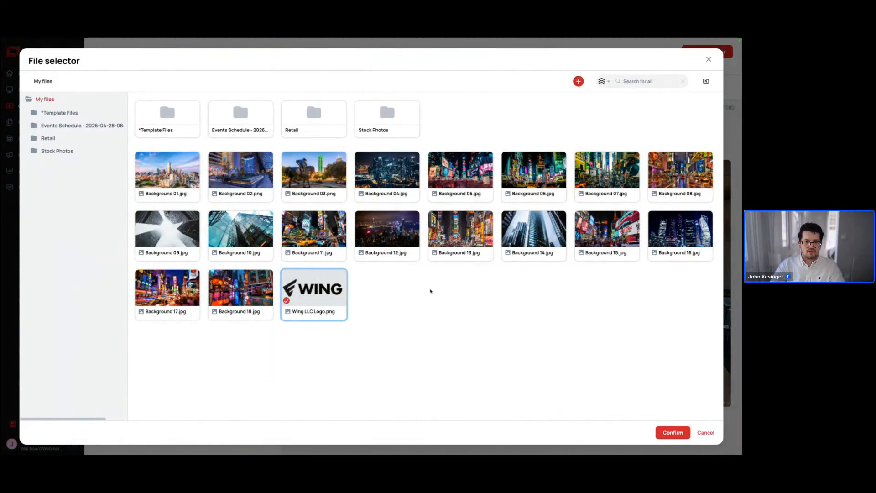
click(673, 432)
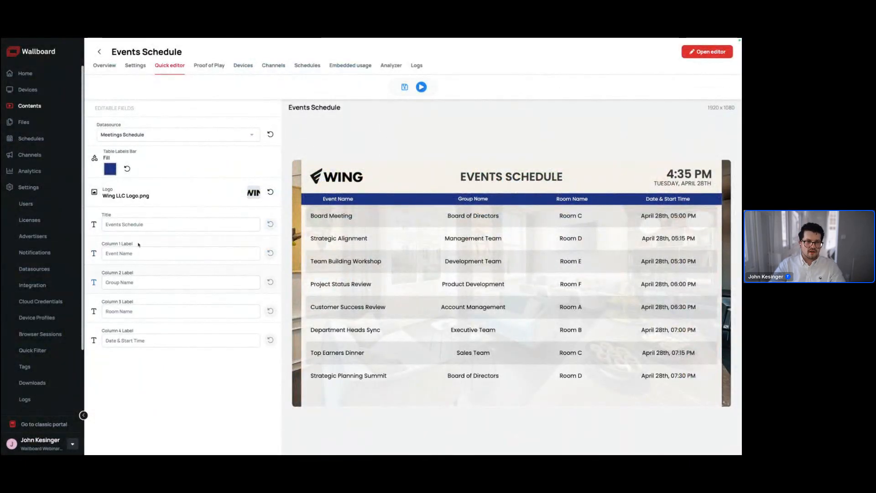
Step: Set the slide's title to "Today's EVENT SCHEDULE"
click(132, 224)
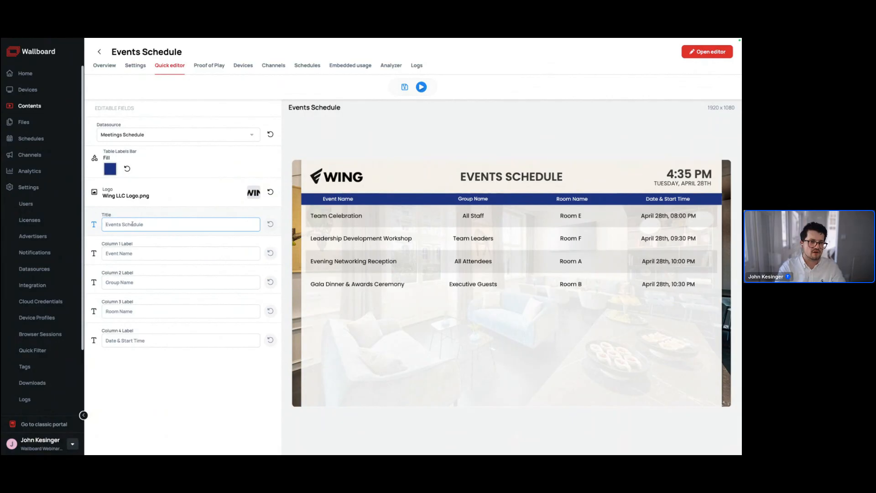
key(ctrl+a)
text(Tod)
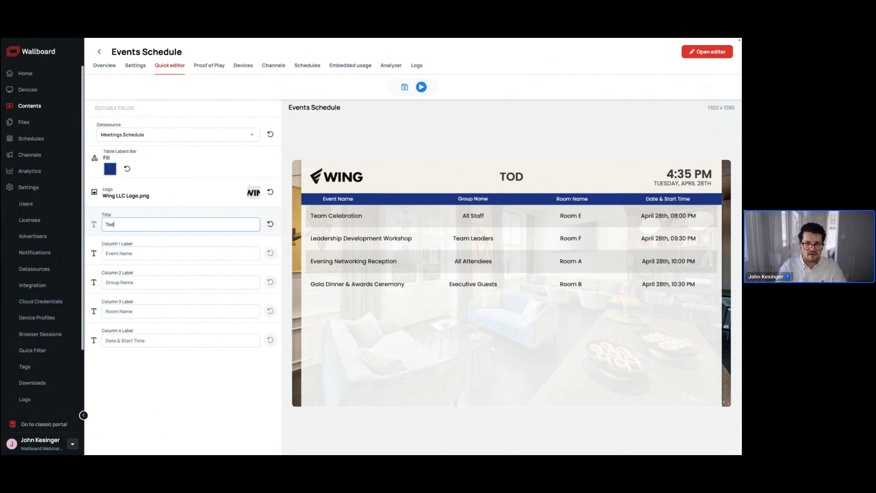
text(ay's EVENT SCHEDULE)
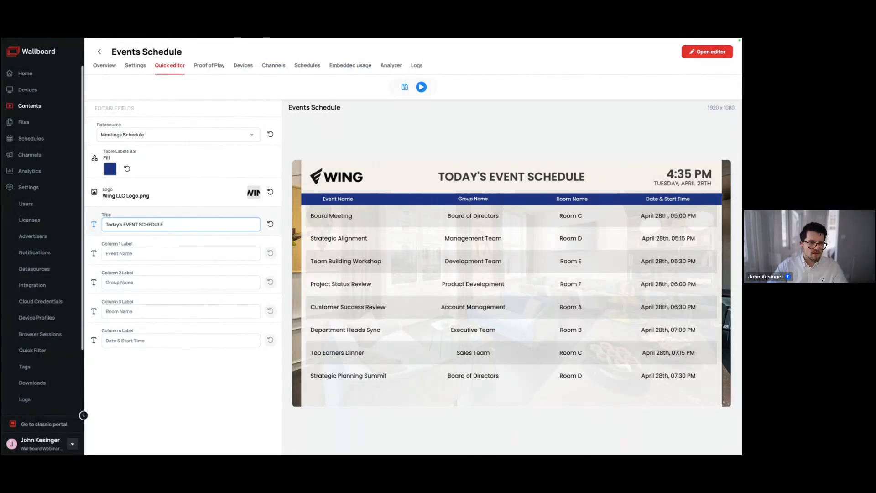
Step: Set the column labels to Event Title, Group Name, Location Room and Start Date & Time, and save the slide
click(122, 254)
text(Event Title)
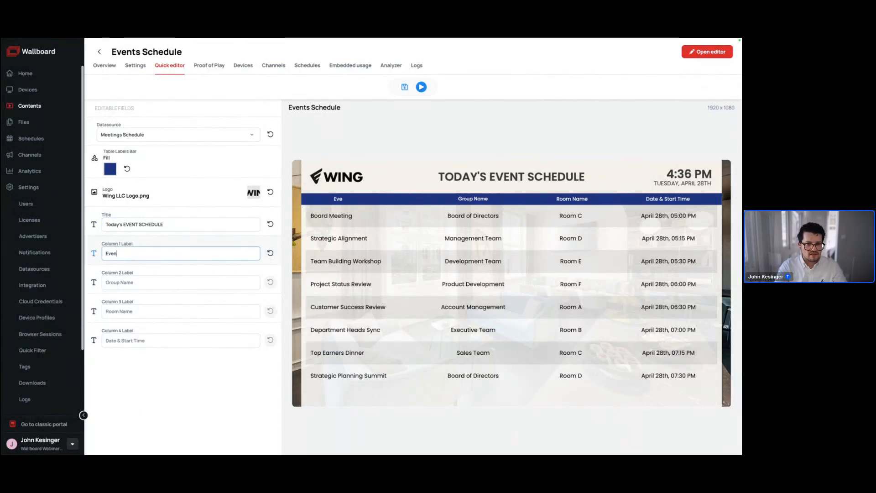
click(140, 282)
text(Group Name)
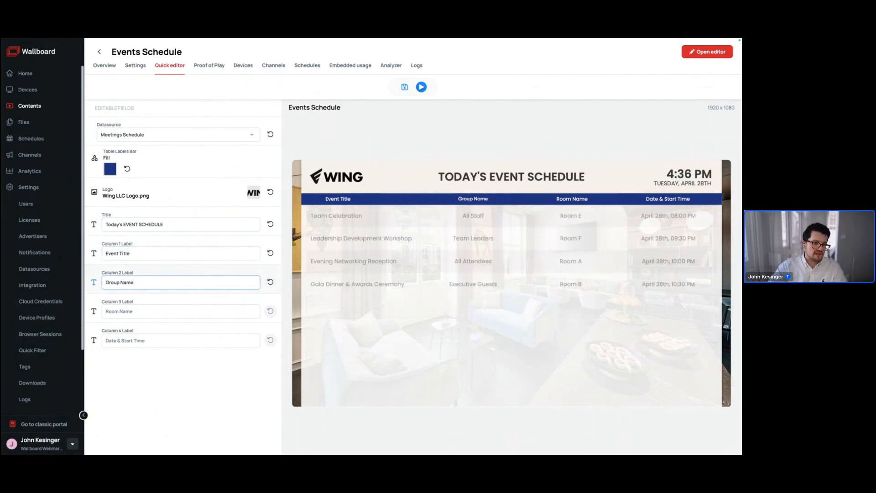
click(143, 311)
text(Location Room)
click(135, 341)
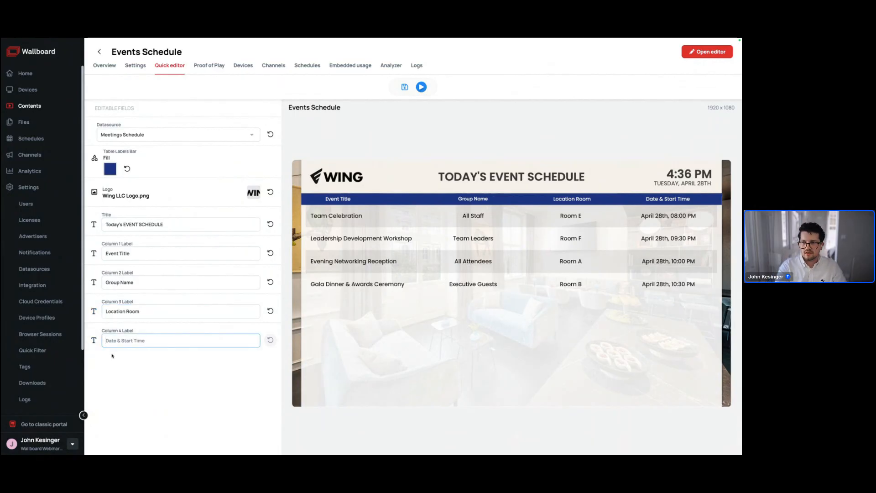
text(Start Date & Time)
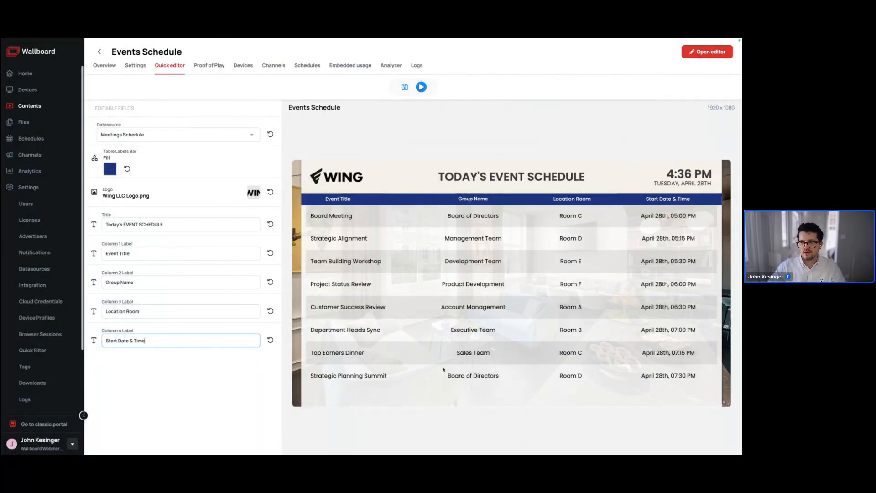
click(404, 86)
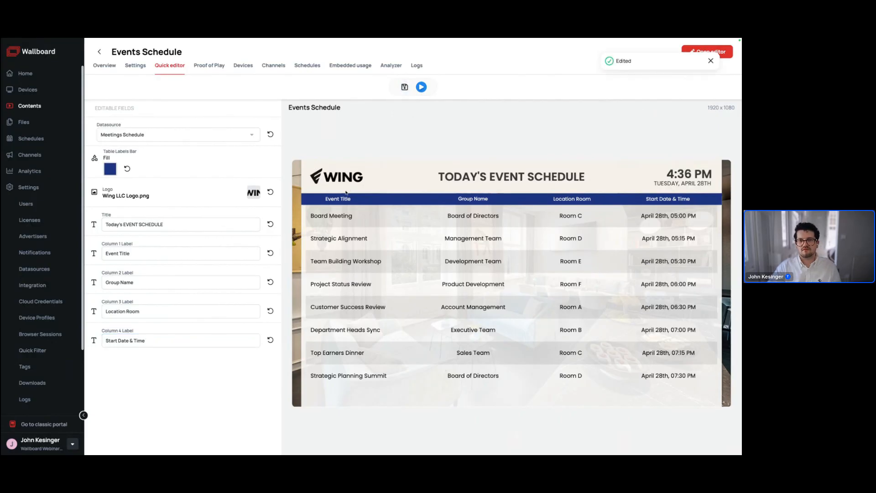
Step: Preview the saved Events Schedule slide in a separate tab, compare it with the quick editor, and close the preview
click(421, 87)
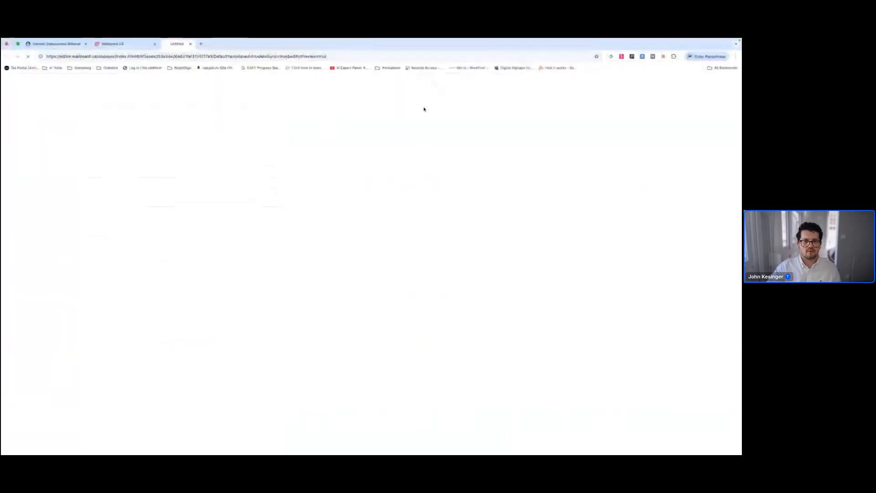
key(super+shift+f)
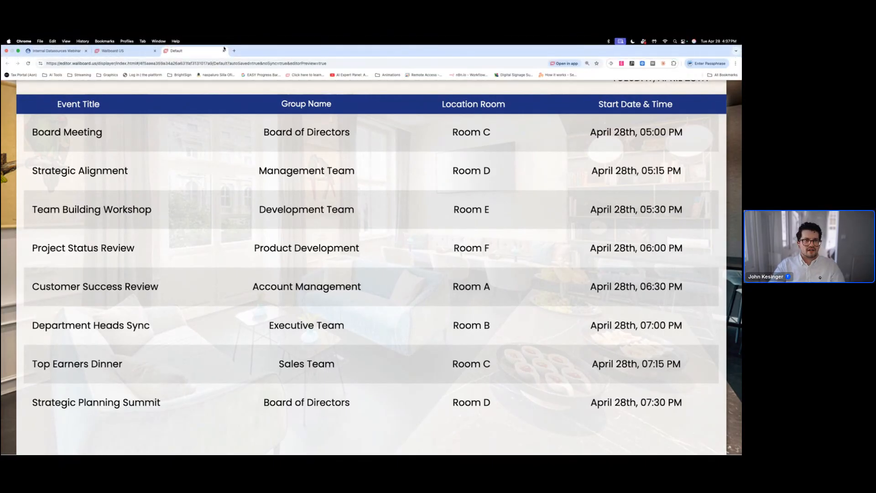
click(128, 50)
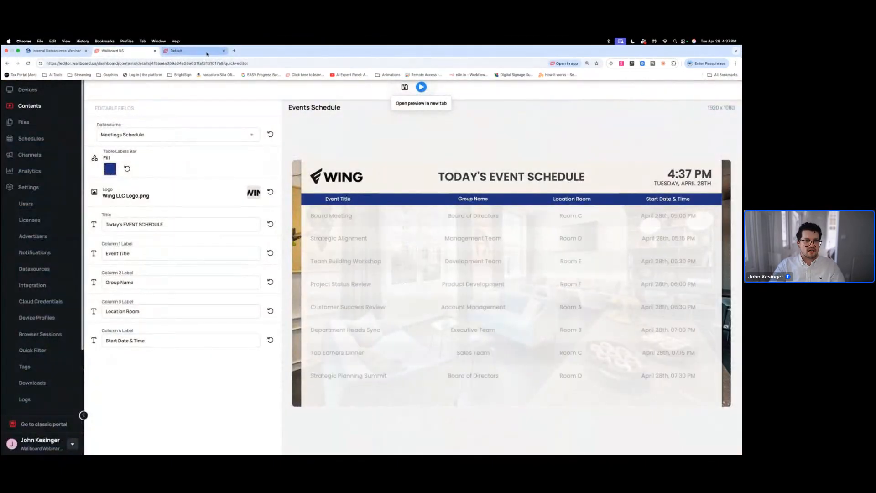
click(175, 50)
click(127, 51)
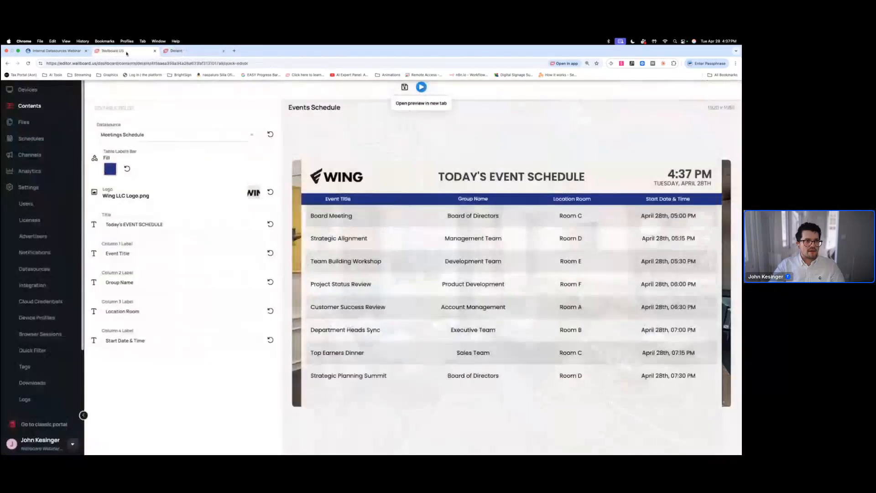
click(224, 52)
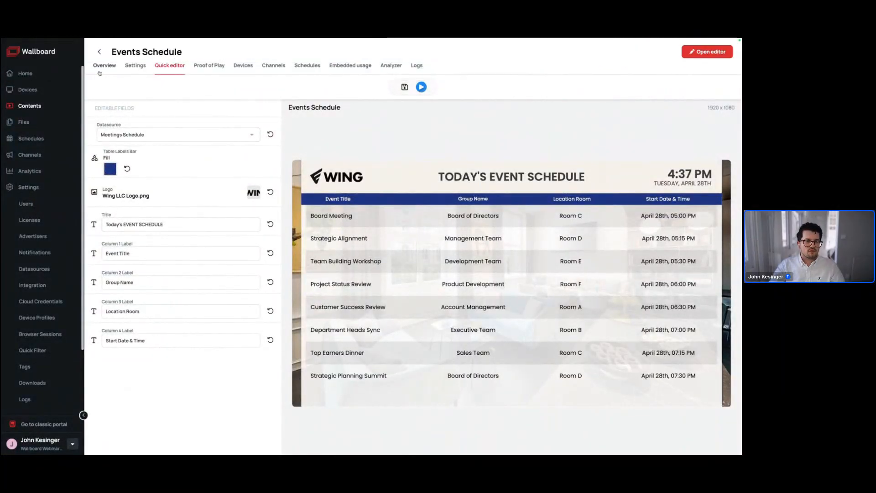
Step: Leave the Events Schedule slide and open the list of internal datasources
click(98, 52)
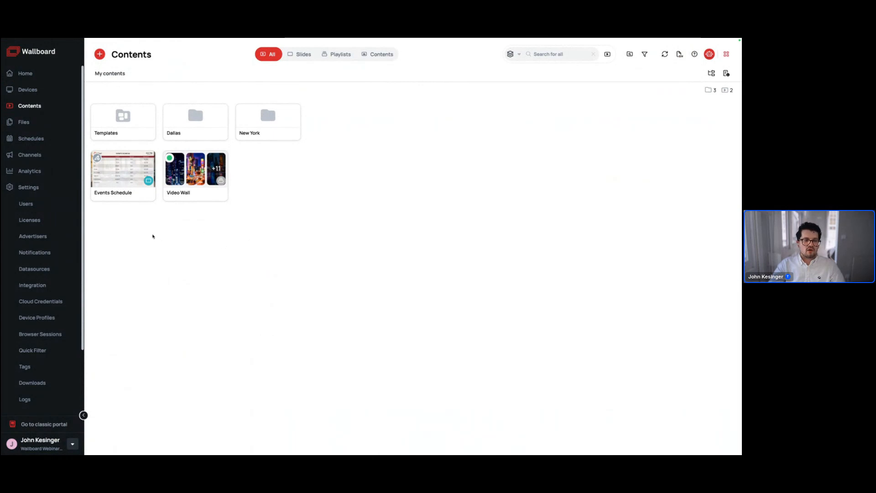
click(41, 269)
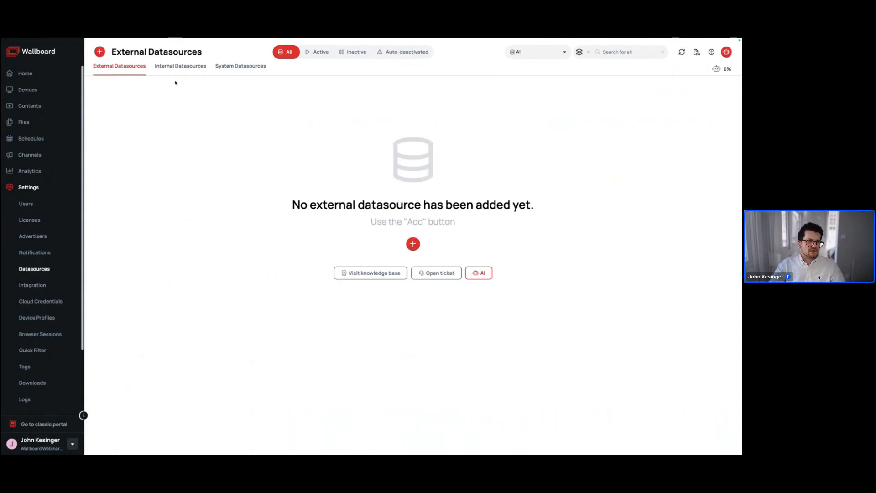
click(176, 67)
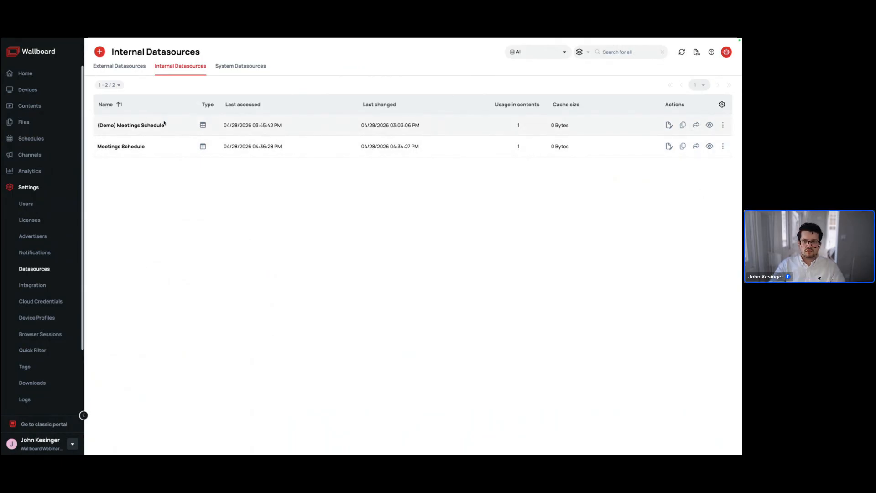
Step: Start sharing the (Demo) Meetings Schedule datasource's editor and add an API key named New API Key for it
click(696, 125)
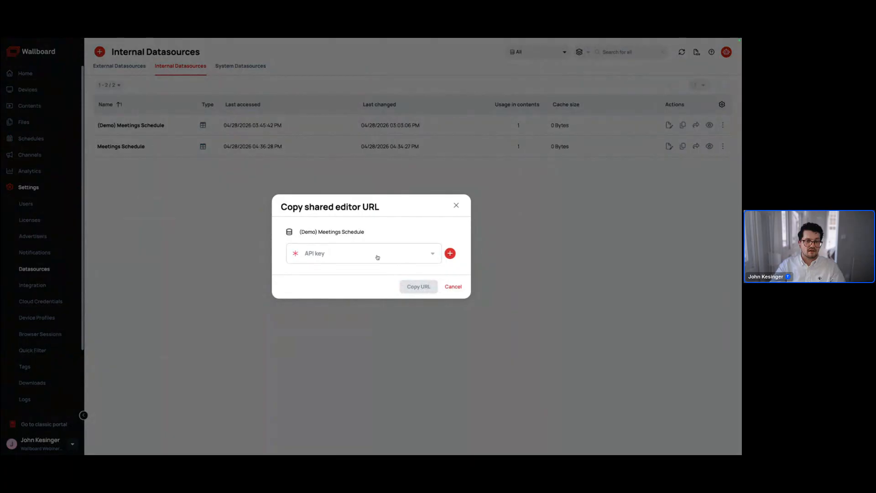
click(320, 255)
click(362, 255)
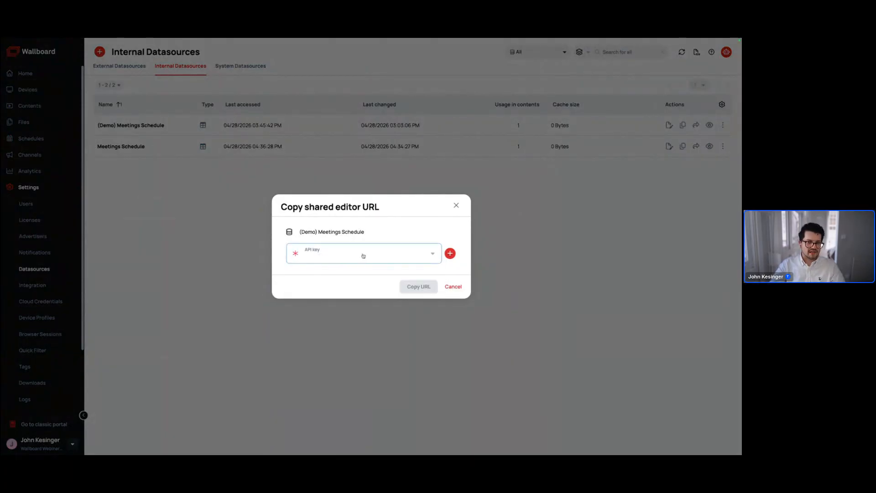
click(449, 254)
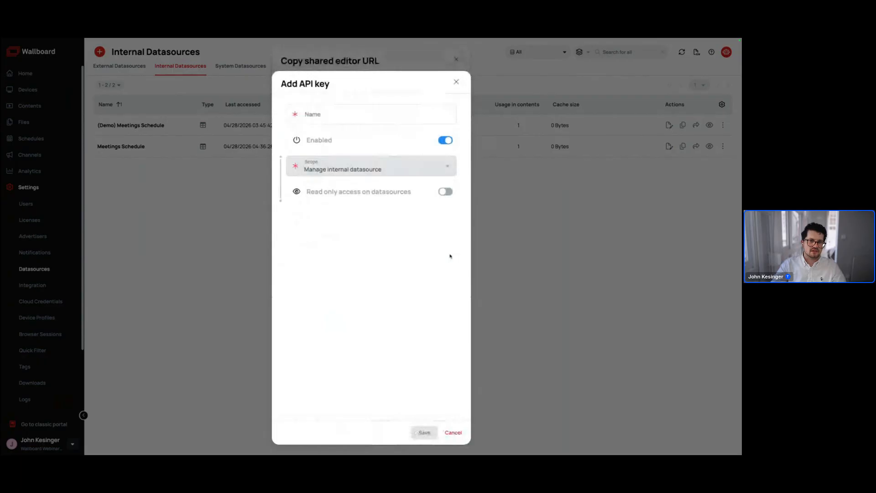
click(365, 117)
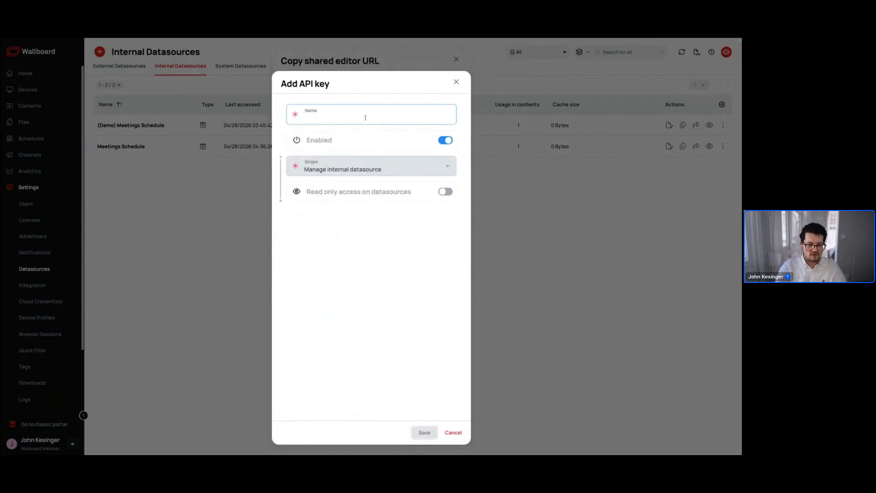
text(New API Key)
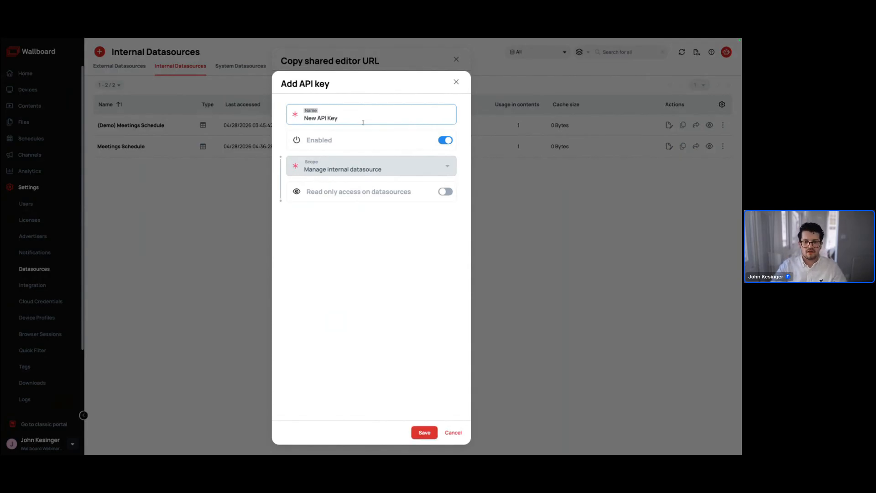
click(424, 431)
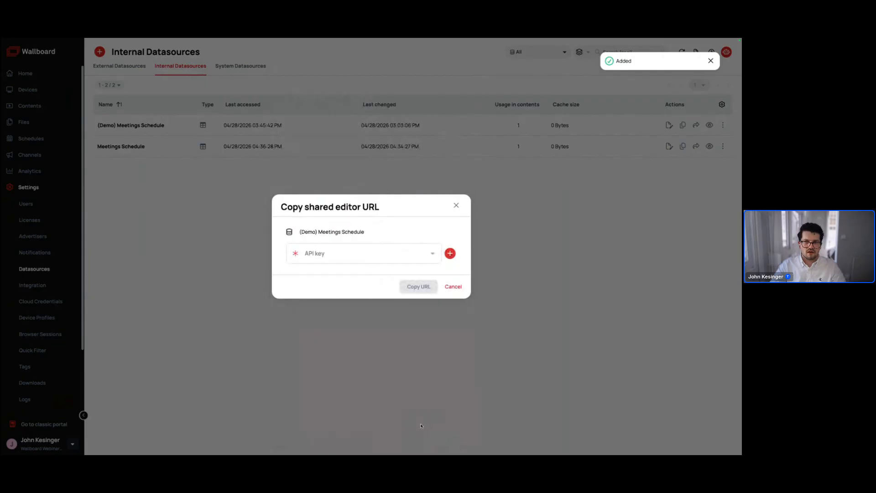
Step: Select New API Key for the (Demo) Meetings Schedule datasource and copy its shared editor URL
click(339, 261)
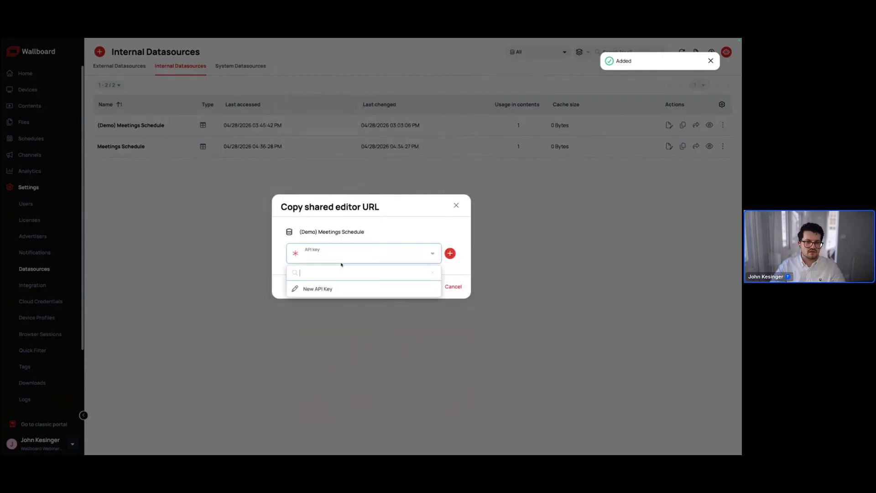
click(342, 290)
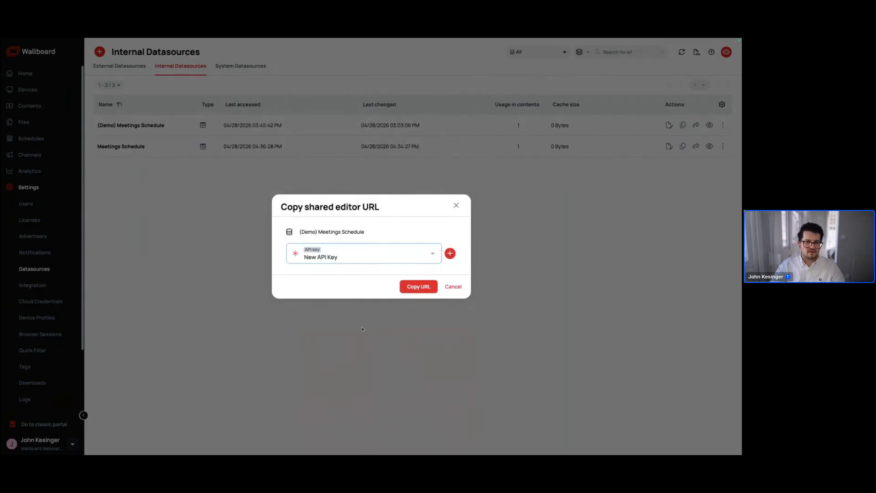
click(418, 287)
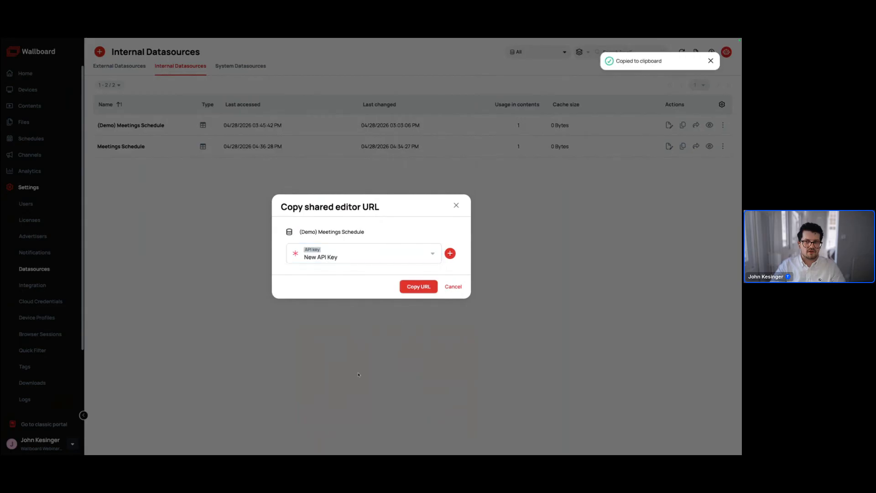
Step: Open the copied shared editor URL in a new browser tab
mouse_move(178, 39)
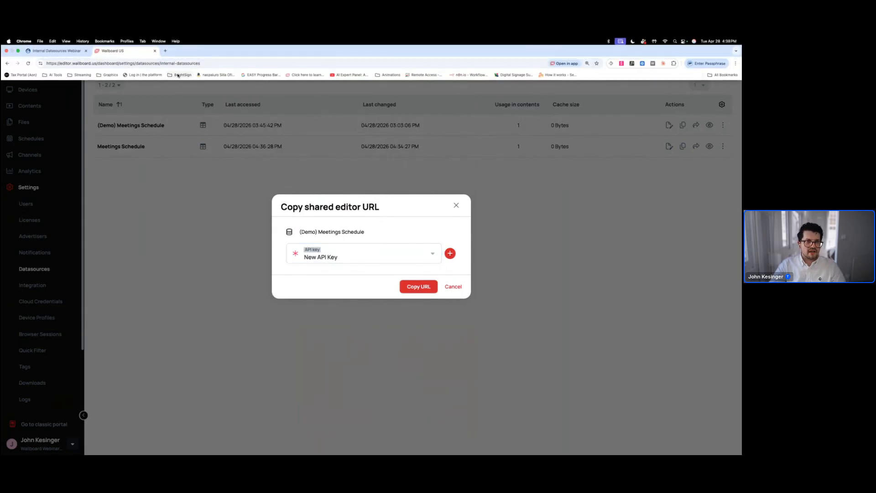
click(165, 52)
key(super+v)
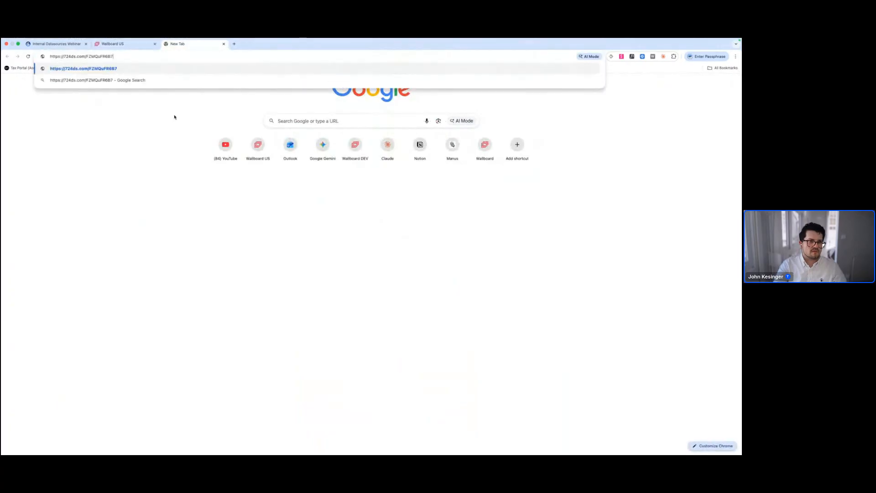
key(Return)
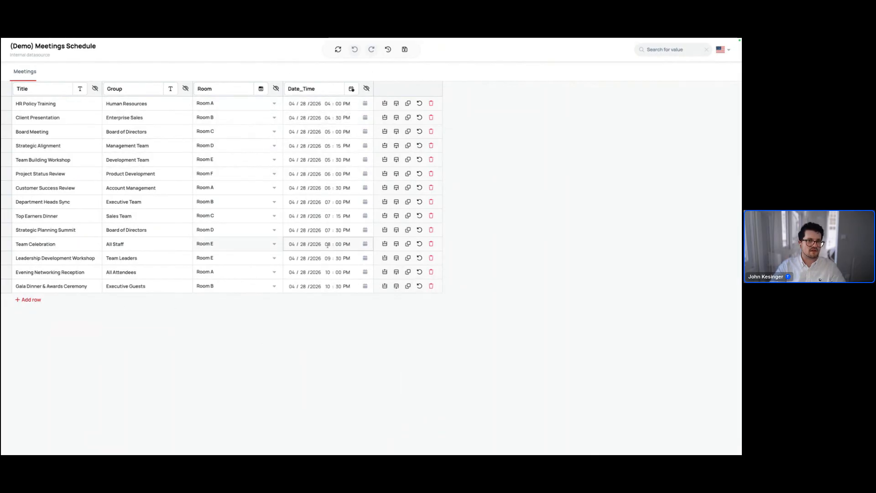
Step: Add a meeting row titled Late Night Social with group Wallboard and Room F
click(33, 300)
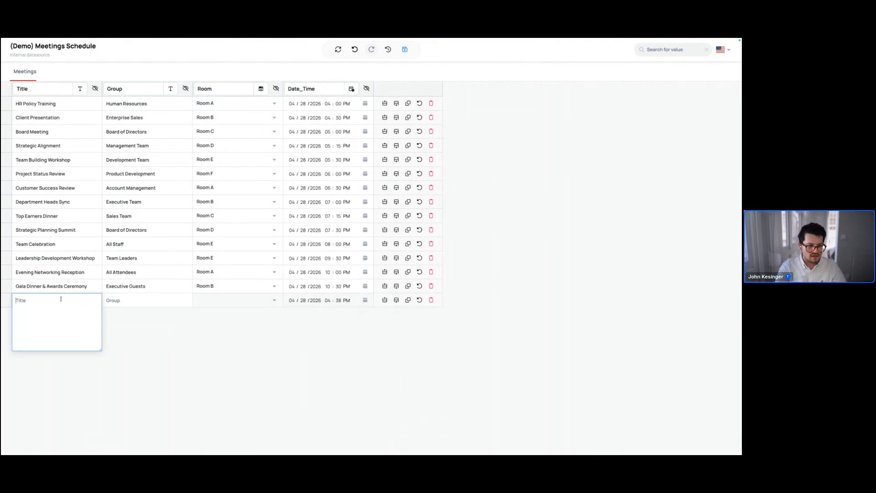
text(Late Ni)
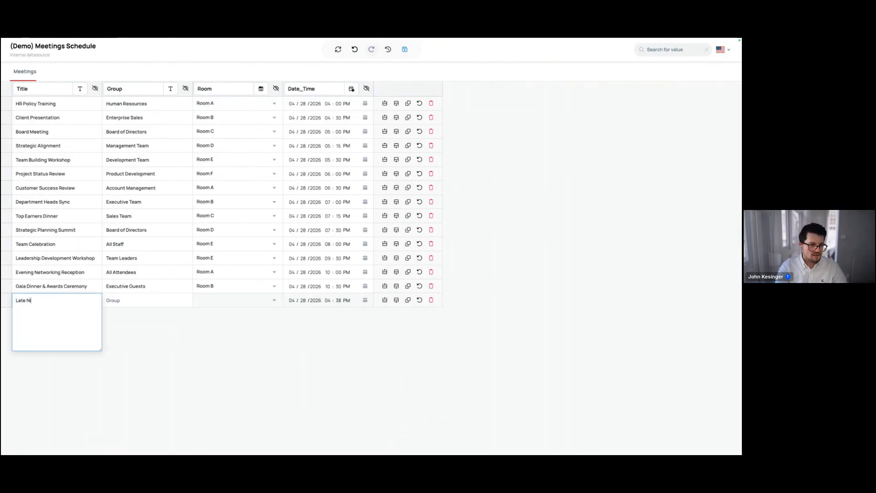
text(ght Social)
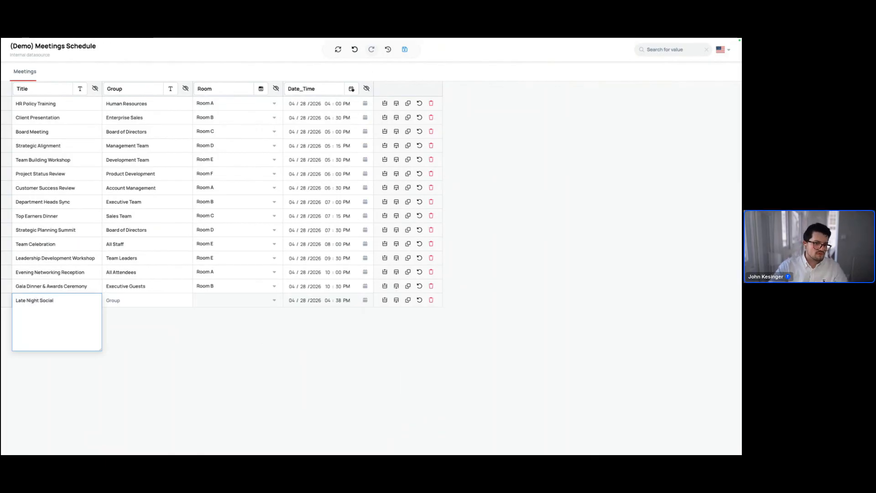
click(154, 299)
text(Wallboard)
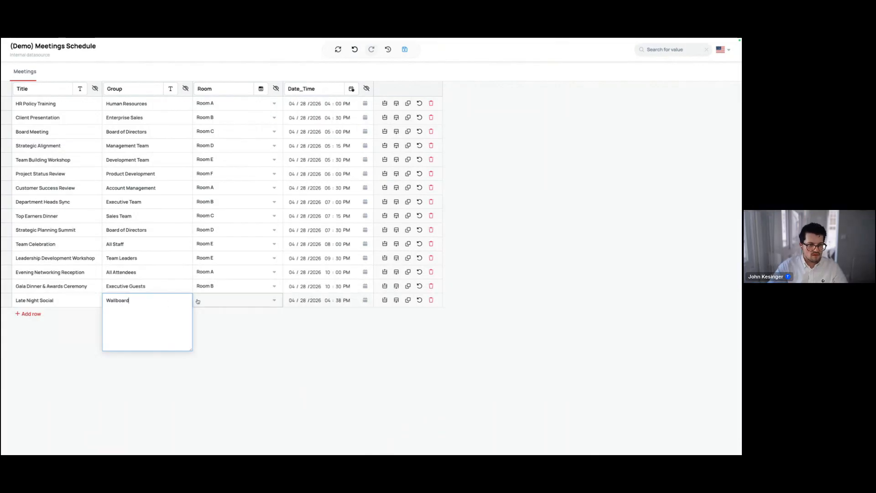
click(222, 300)
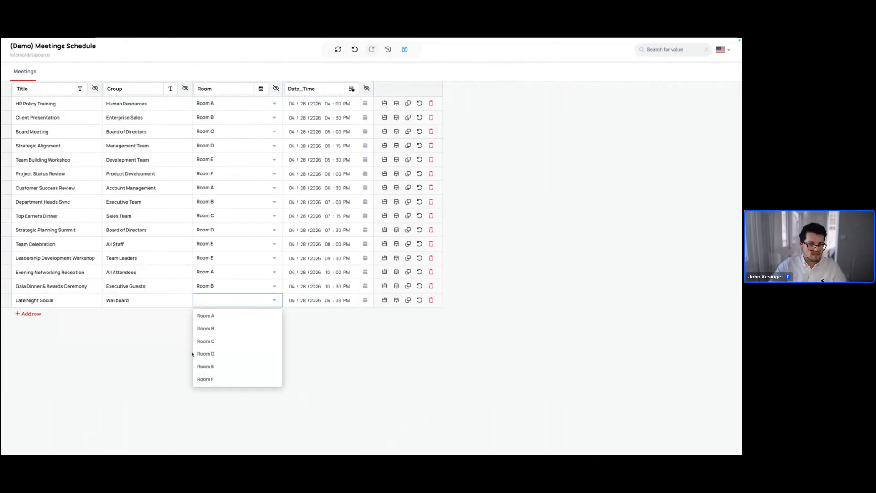
click(210, 380)
Step: Set the Late Night Social row's date and time to 04/28/2026 10:34 PM
click(365, 301)
scroll(417, 388, down, 2)
scroll(436, 386, up, 10)
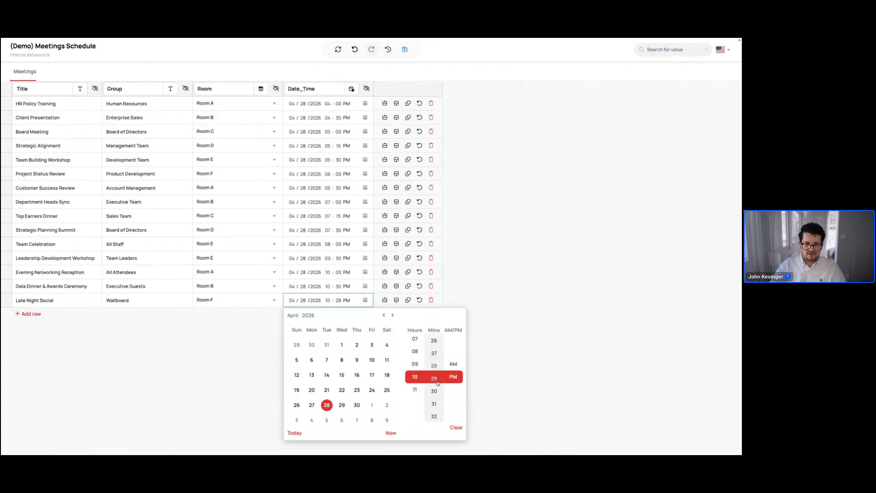
scroll(436, 386, up, 3)
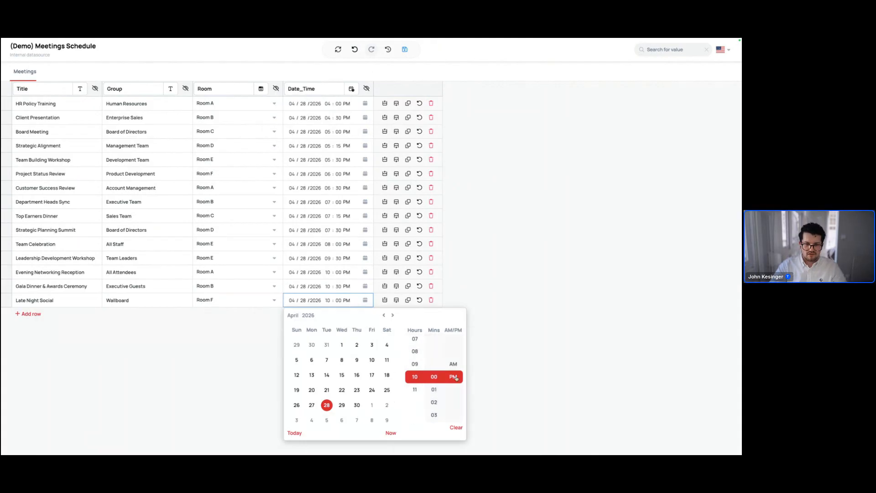
scroll(431, 383, down, 3)
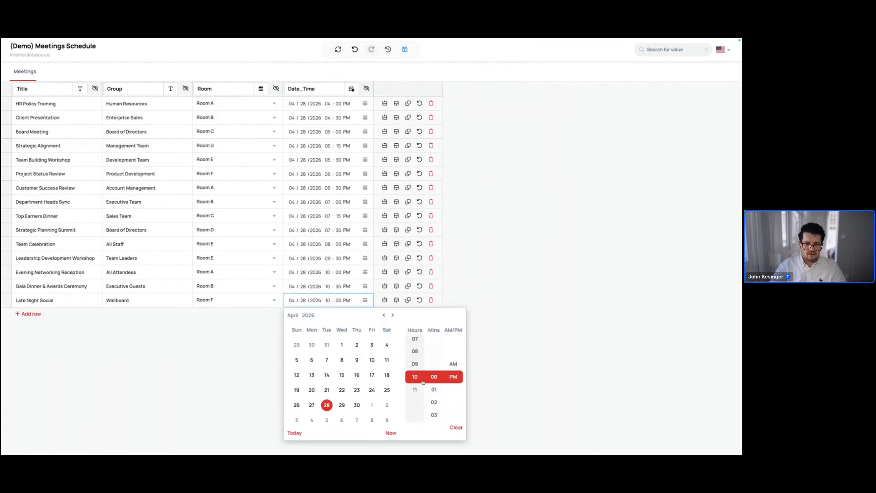
scroll(434, 390, down, 8)
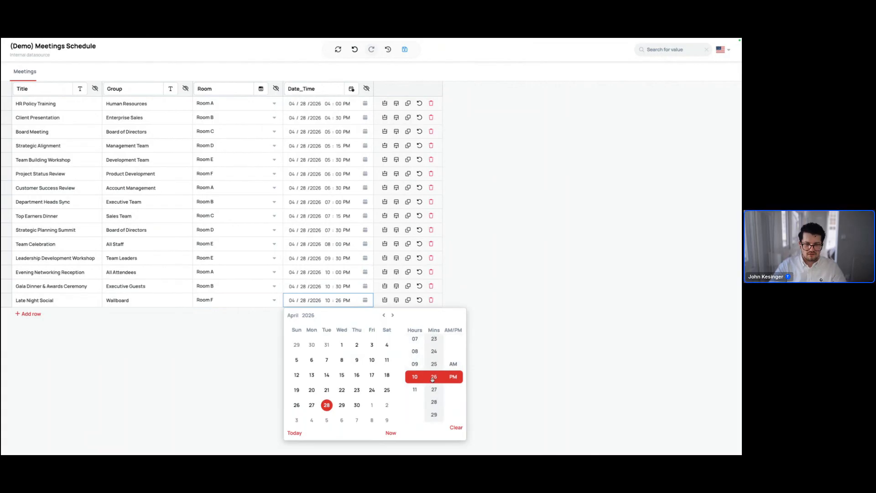
scroll(435, 398, down, 1)
click(516, 354)
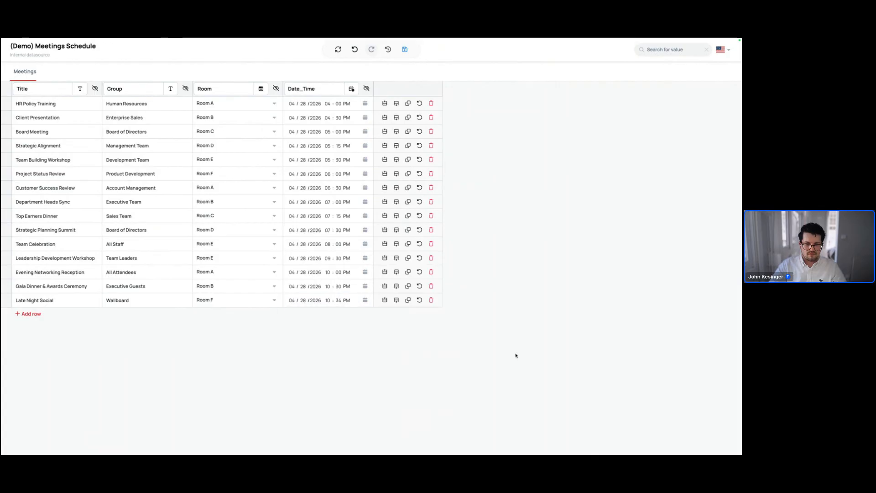
Step: Change the Late Night Social row's time to 10:35 PM and save the meetings datasource
click(337, 299)
text(05)
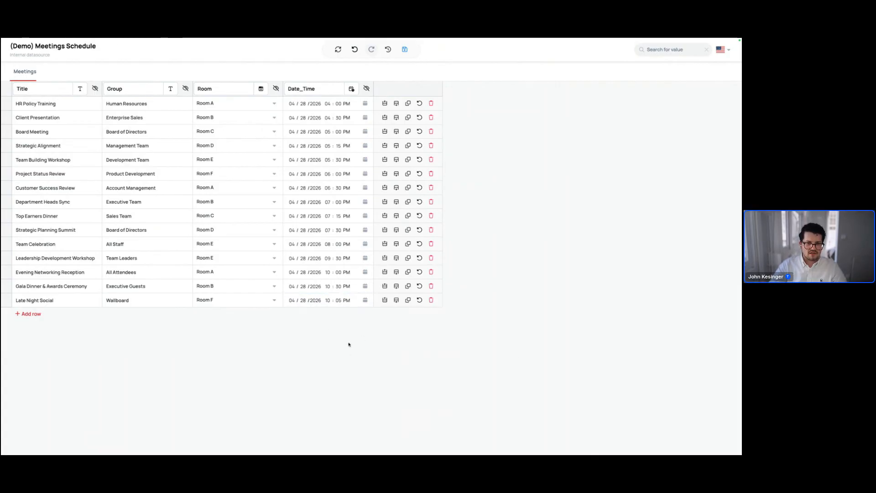
double_click(337, 300)
text(35)
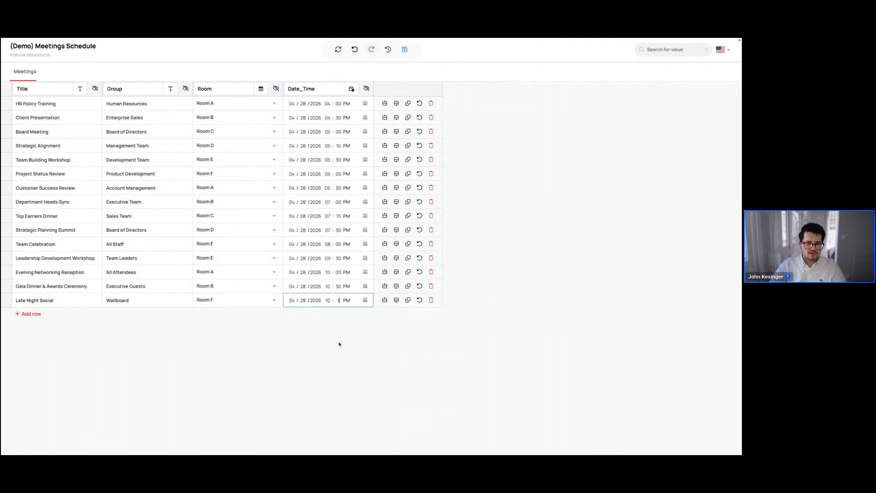
click(336, 343)
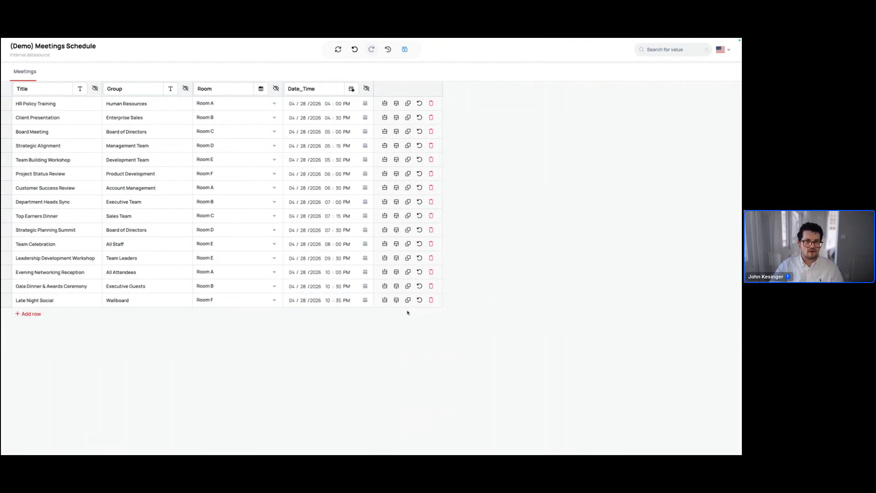
click(405, 49)
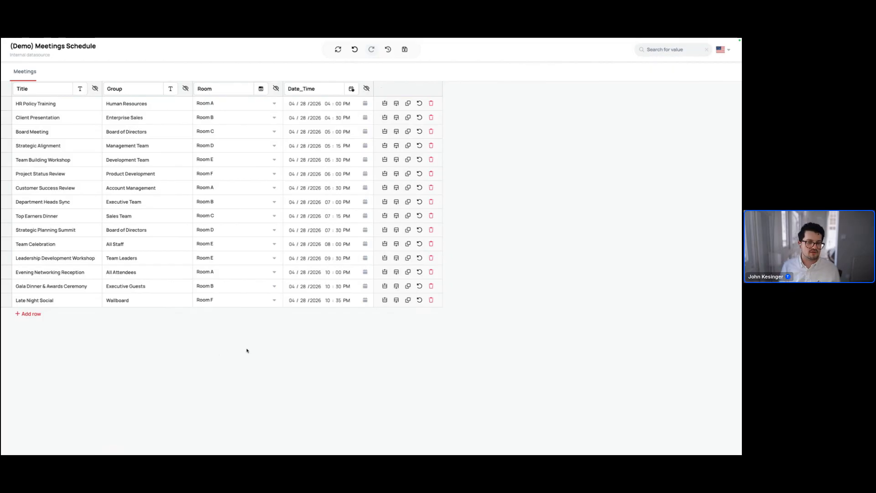
Step: Switch back to the Internal Datasources browser tab
mouse_move(274, 44)
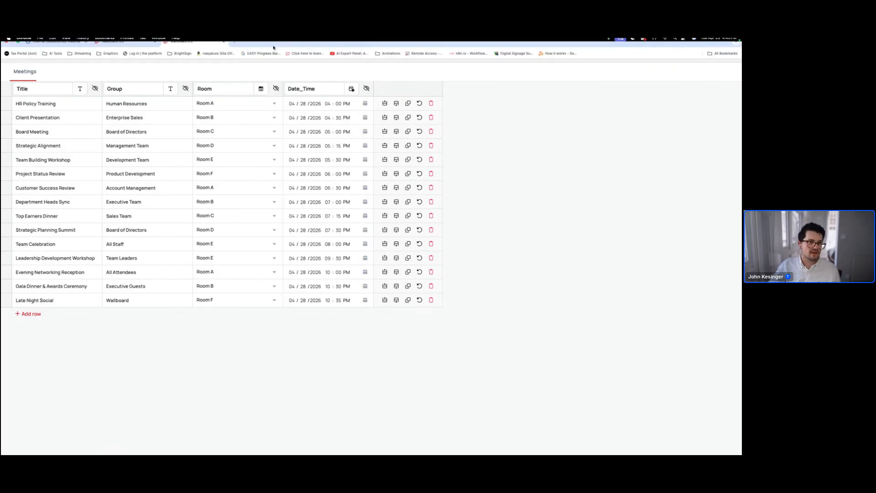
click(51, 52)
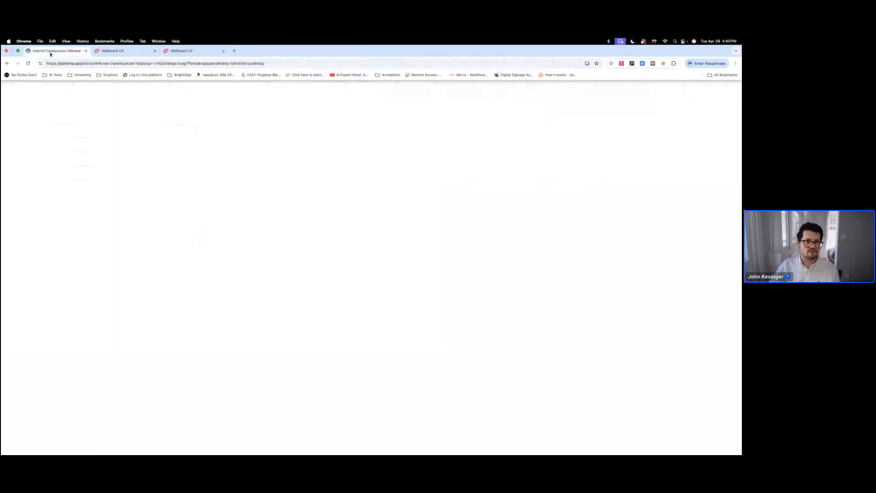